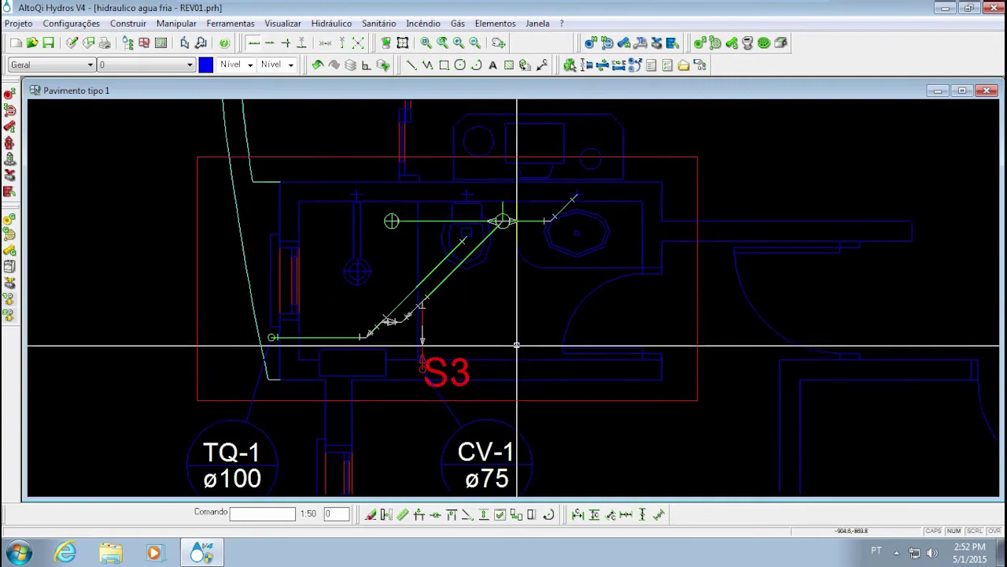
{"action": "mouse_move", "coordinate": [512, 355]}
{"action": "middle_mouse_down"}
{"action": "mouse_move", "coordinate": [504, 291]}
{"action": "mouse_move", "coordinate": [512, 332]}
{"action": "middle_mouse_up"}
{"action": "scroll", "coordinate": [504, 291], "scroll_direction": "down", "scroll_amount": 2}
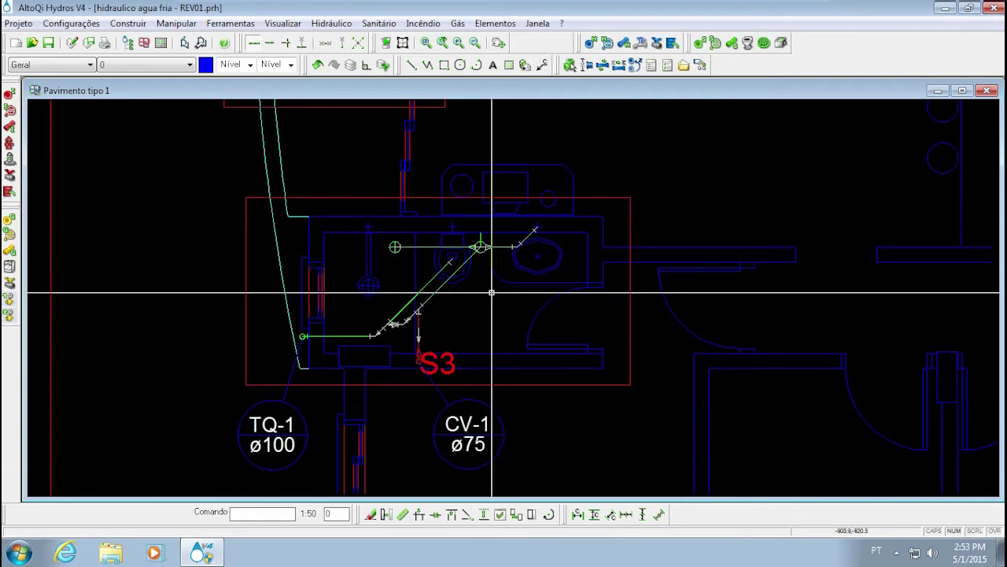
{"action": "middle_click_drag", "start_coordinate": [472, 280], "coordinate": [420, 299]}
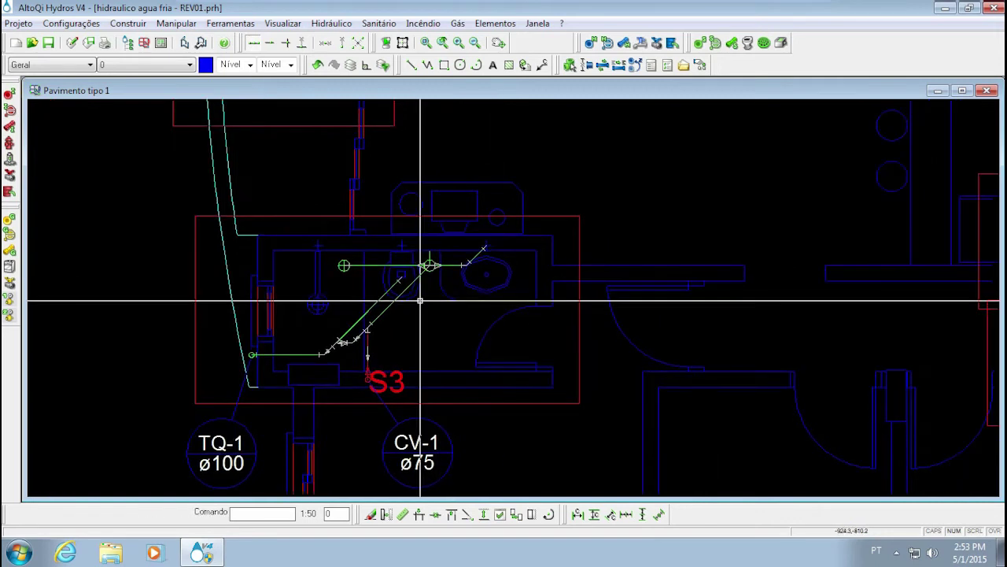
{"action": "mouse_move", "coordinate": [388, 352]}
{"action": "middle_mouse_down"}
{"action": "mouse_move", "coordinate": [427, 341]}
{"action": "mouse_move", "coordinate": [450, 272]}
{"action": "middle_mouse_up"}
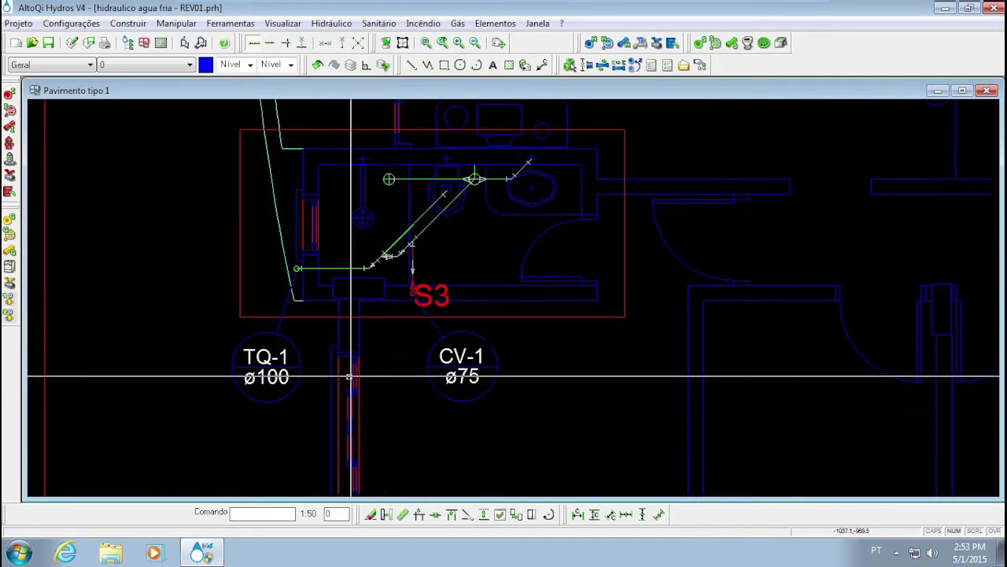
{"action": "scroll", "coordinate": [301, 268], "scroll_direction": "up", "scroll_amount": 2}
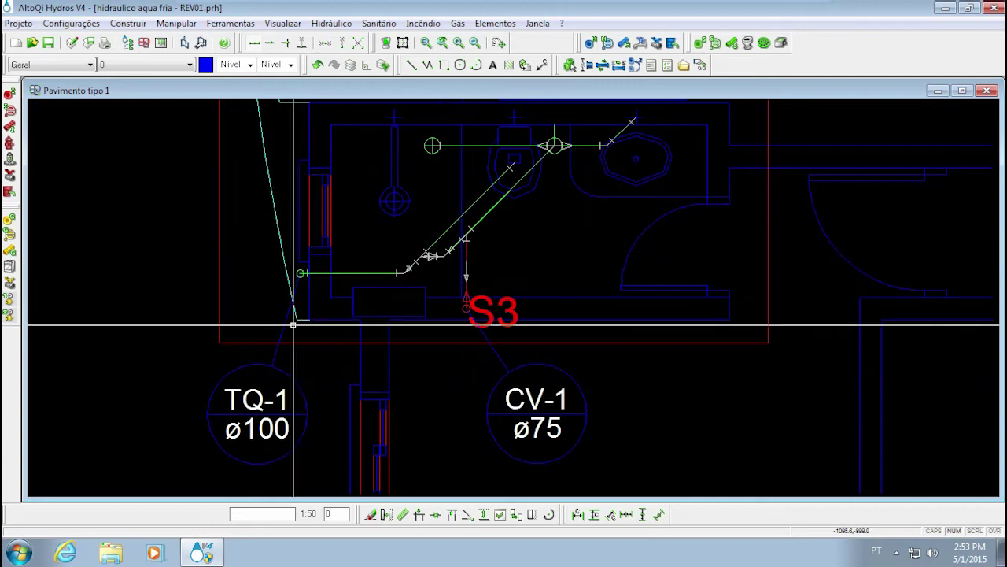
{"action": "middle_click_drag", "start_coordinate": [328, 298], "coordinate": [294, 322]}
{"action": "middle_click_drag", "start_coordinate": [378, 301], "coordinate": [365, 257]}
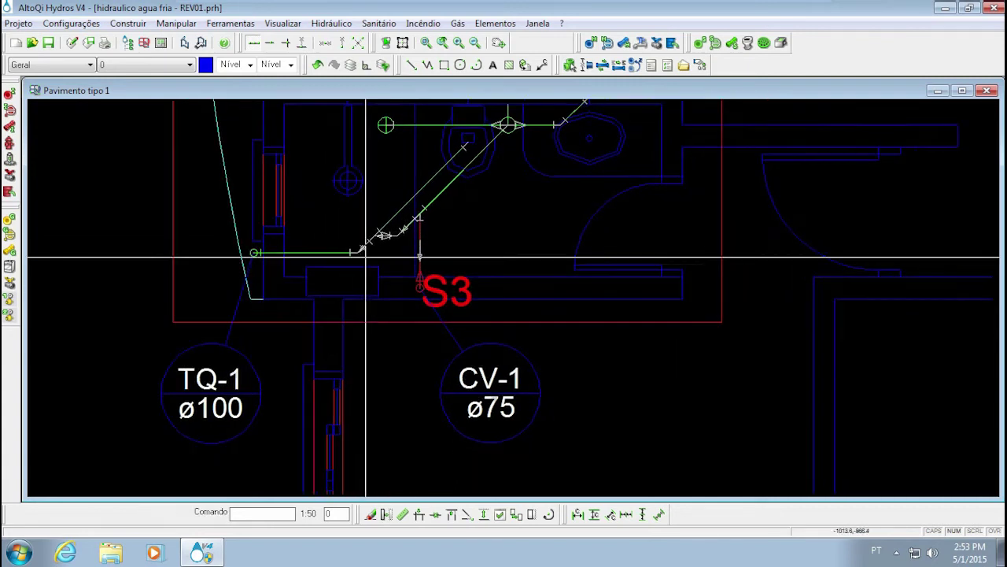
{"action": "left_click", "coordinate": [485, 23]}
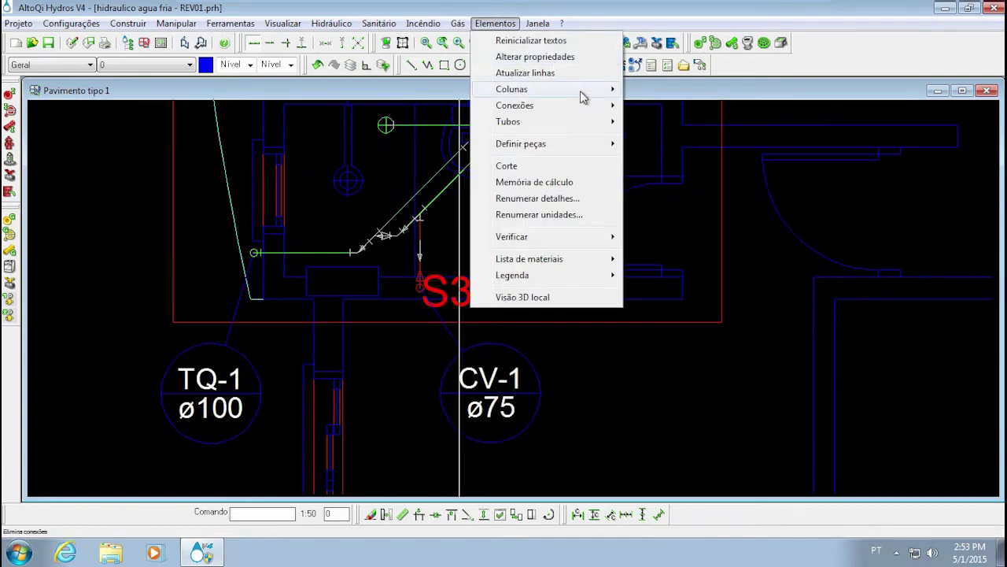
{"action": "mouse_move", "coordinate": [586, 91]}
{"action": "key", "text": "Escape"}
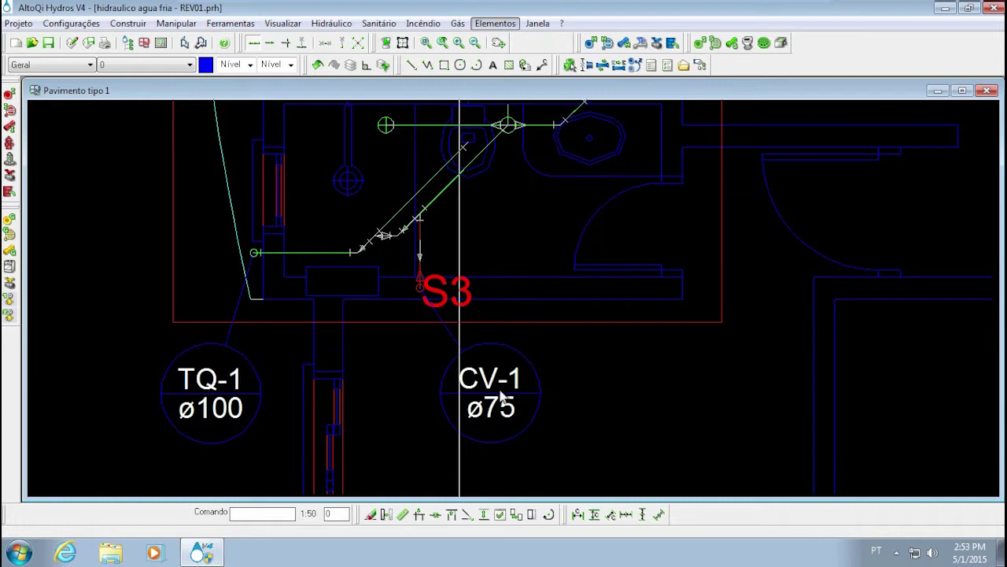
{"action": "left_click", "coordinate": [501, 311]}
{"action": "left_click", "coordinate": [552, 327]}
{"action": "scroll", "coordinate": [551, 236], "scroll_direction": "down", "scroll_amount": 1}
{"action": "scroll", "coordinate": [413, 348], "scroll_direction": "down", "scroll_amount": 1}
{"action": "scroll", "coordinate": [386, 304], "scroll_direction": "up", "scroll_amount": 1}
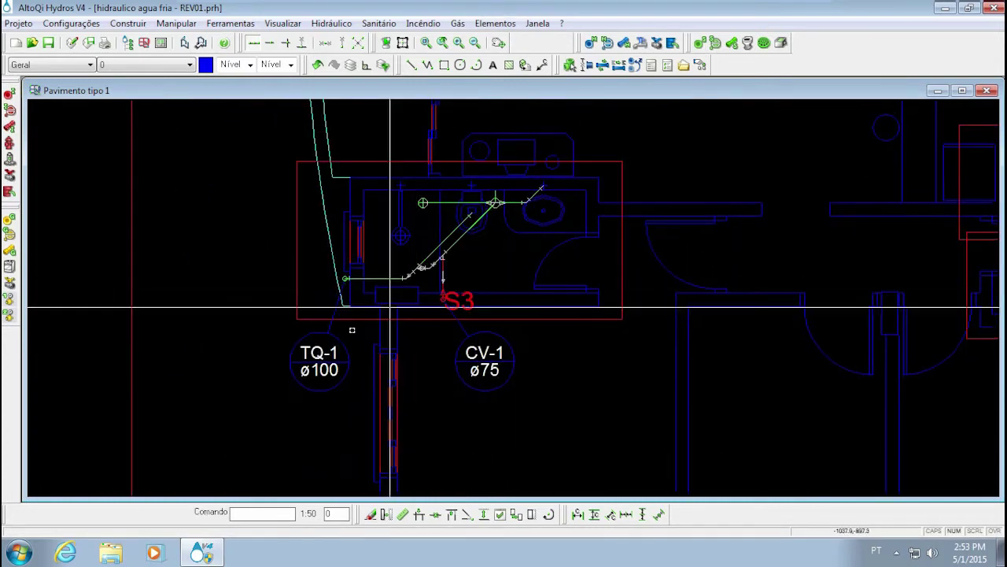
Open the connection properties of the TQ-1 sanitary column and examine its lower pipe's material options.
{"action": "scroll", "coordinate": [344, 293], "scroll_direction": "up", "scroll_amount": 1}
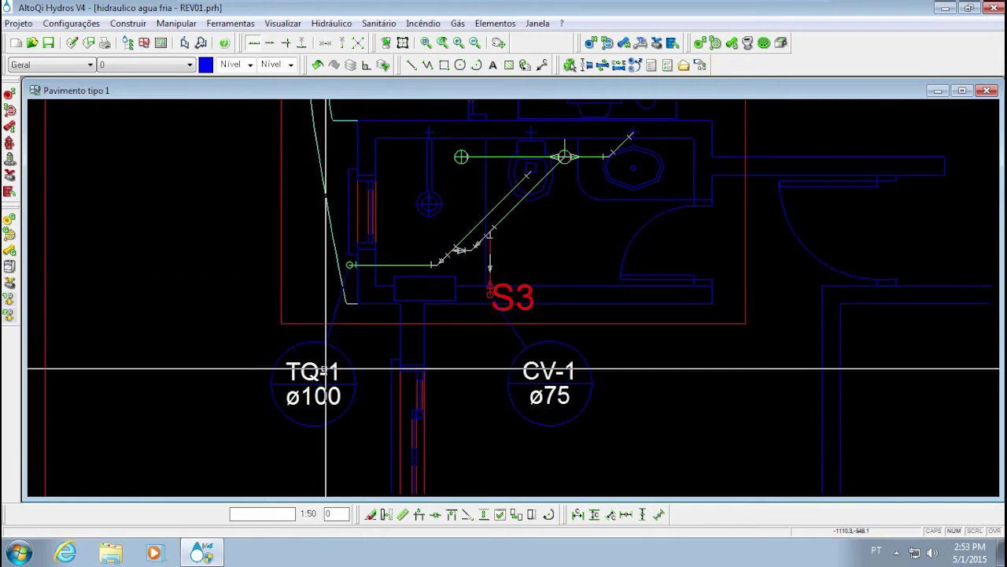
{"action": "middle_click_drag", "start_coordinate": [363, 278], "coordinate": [342, 292]}
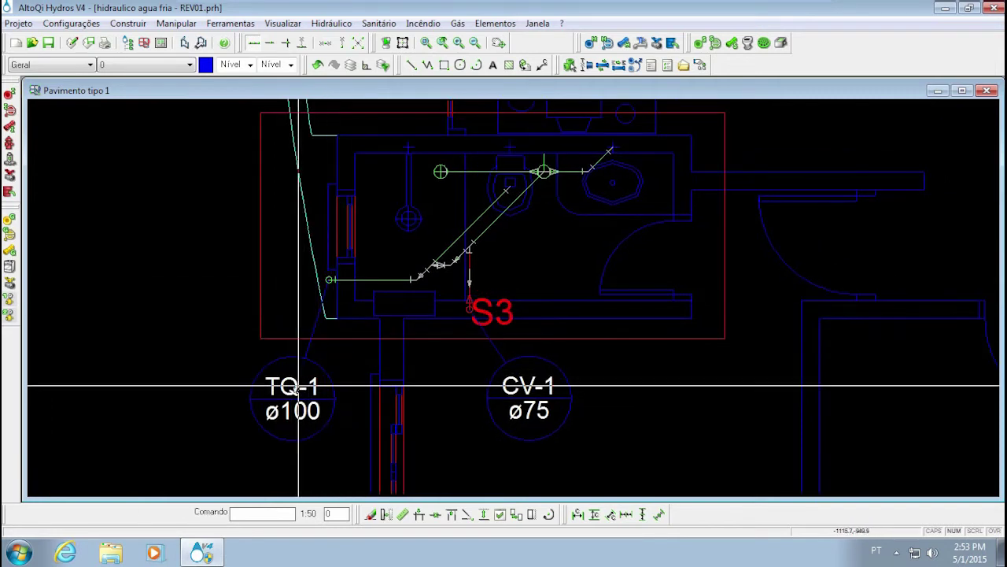
{"action": "left_click", "coordinate": [296, 388]}
{"action": "left_click", "coordinate": [227, 362]}
{"action": "left_click", "coordinate": [257, 362]}
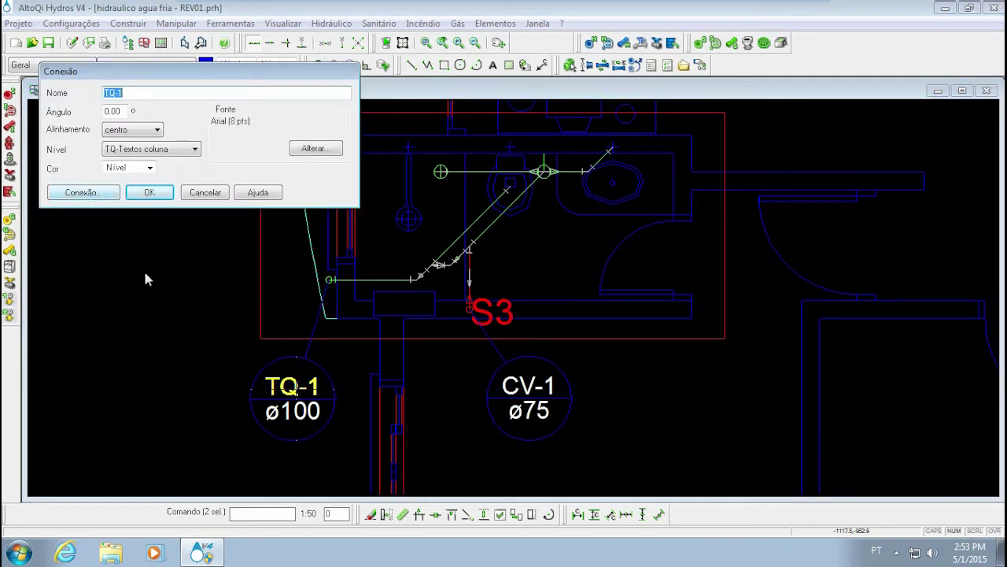
{"action": "left_click", "coordinate": [80, 195]}
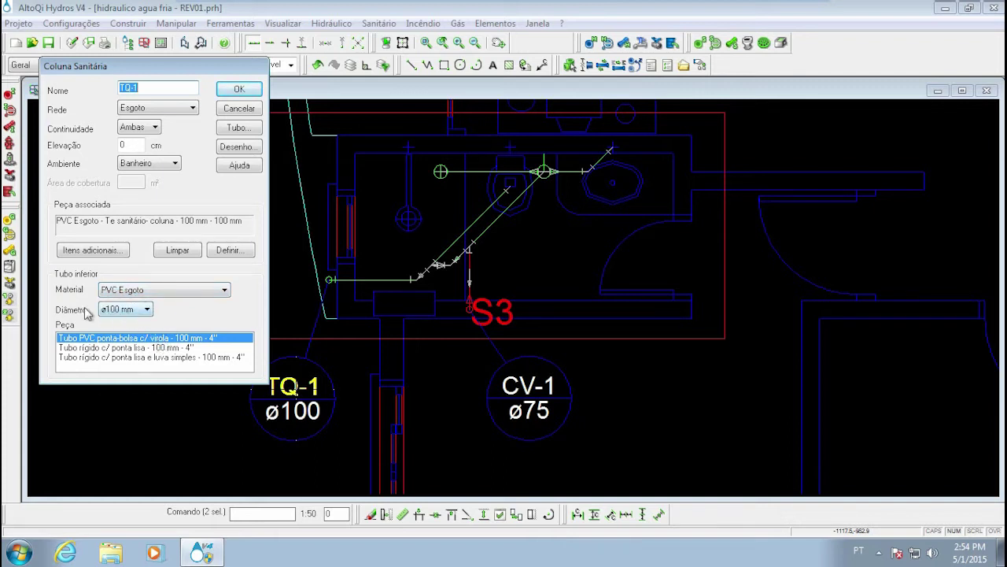
{"action": "left_click", "coordinate": [121, 294]}
{"action": "left_click", "coordinate": [120, 294]}
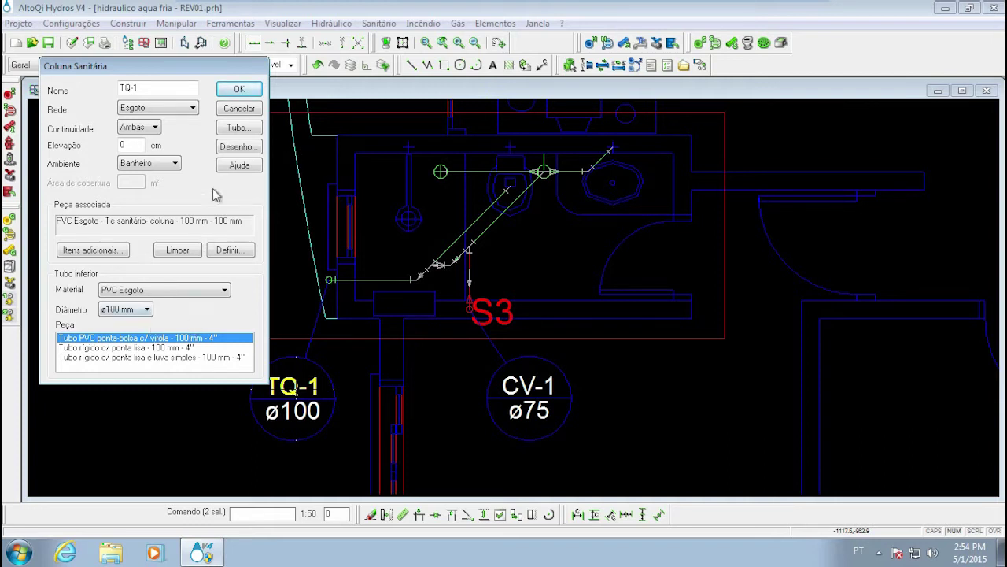
Examine the TQ-1 column's pipe settings and its sizing, then cancel the dialogs.
{"action": "left_click", "coordinate": [230, 129]}
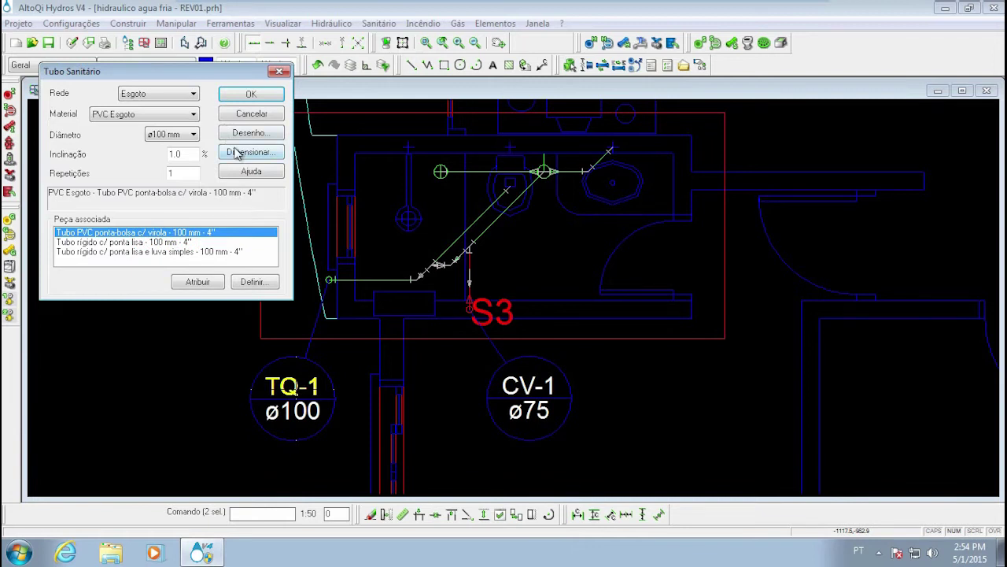
{"action": "left_click", "coordinate": [237, 153]}
{"action": "left_click_drag", "start_coordinate": [331, 287], "coordinate": [334, 329]}
{"action": "left_click", "coordinate": [190, 370]}
{"action": "left_click", "coordinate": [241, 115]}
{"action": "mouse_move", "coordinate": [344, 267]}
{"action": "middle_mouse_down"}
{"action": "mouse_move", "coordinate": [322, 276]}
{"action": "mouse_move", "coordinate": [349, 276]}
{"action": "middle_mouse_up"}
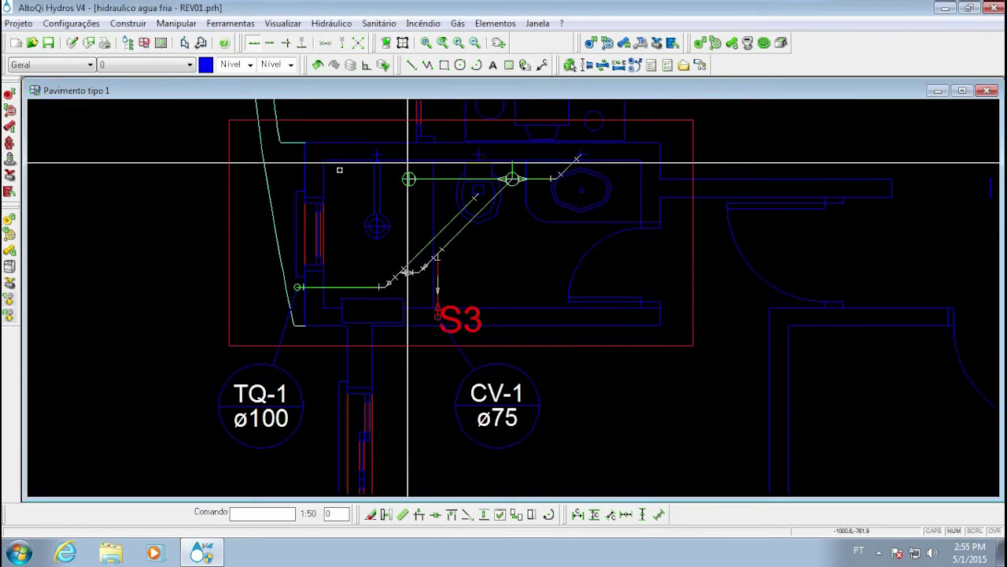
{"action": "middle_click_drag", "start_coordinate": [314, 261], "coordinate": [301, 265]}
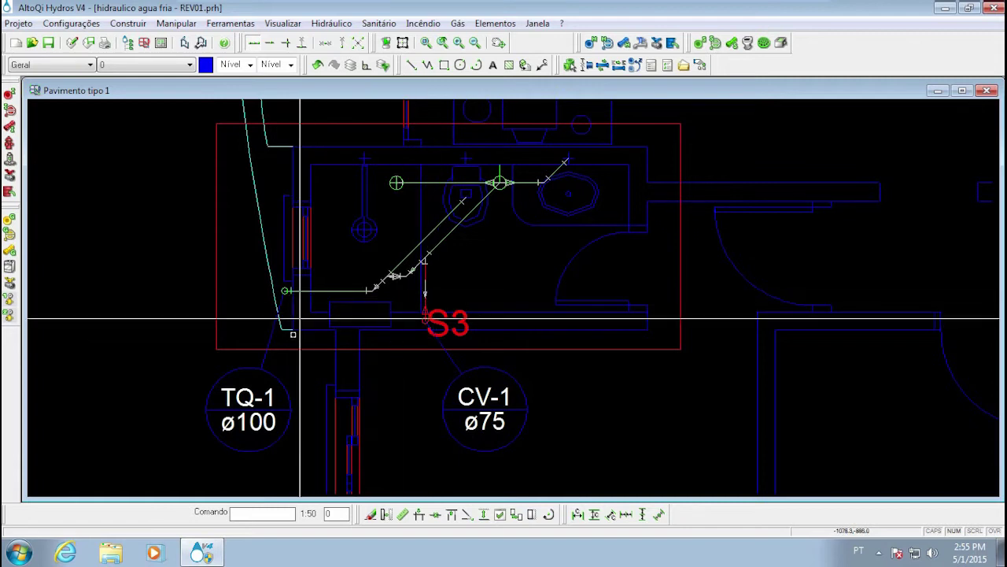
{"action": "left_click_drag", "start_coordinate": [249, 279], "coordinate": [330, 323]}
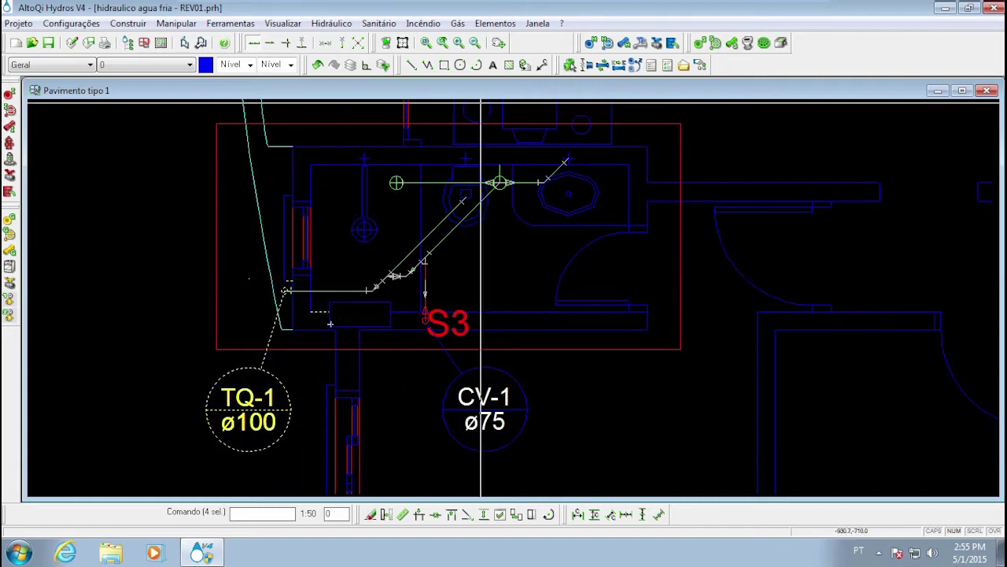
{"action": "left_click", "coordinate": [495, 23]}
{"action": "left_click", "coordinate": [508, 165]}
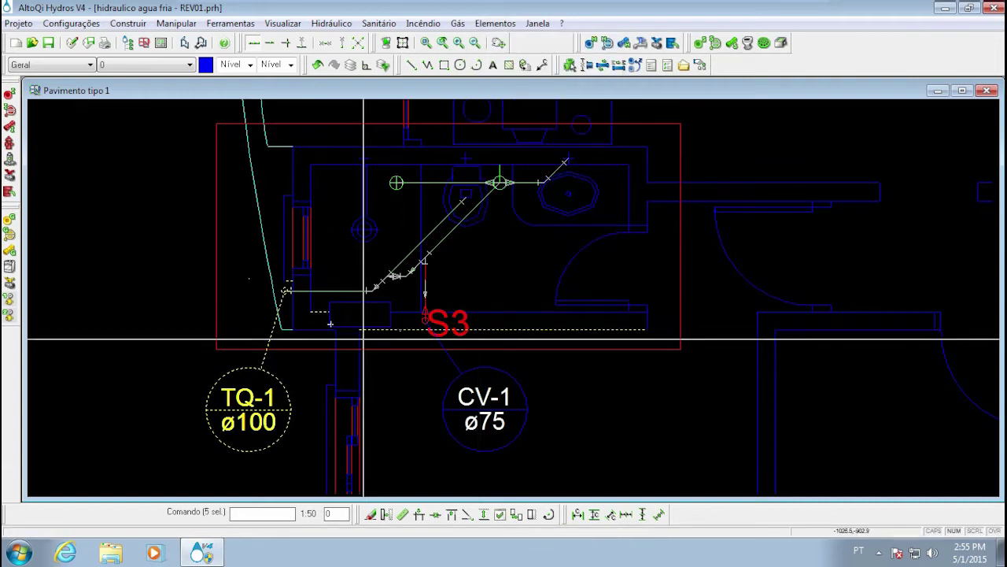
{"action": "left_click", "coordinate": [487, 23]}
{"action": "mouse_move", "coordinate": [545, 92]}
{"action": "left_click", "coordinate": [658, 93]}
{"action": "left_click_drag", "start_coordinate": [238, 271], "coordinate": [457, 354]}
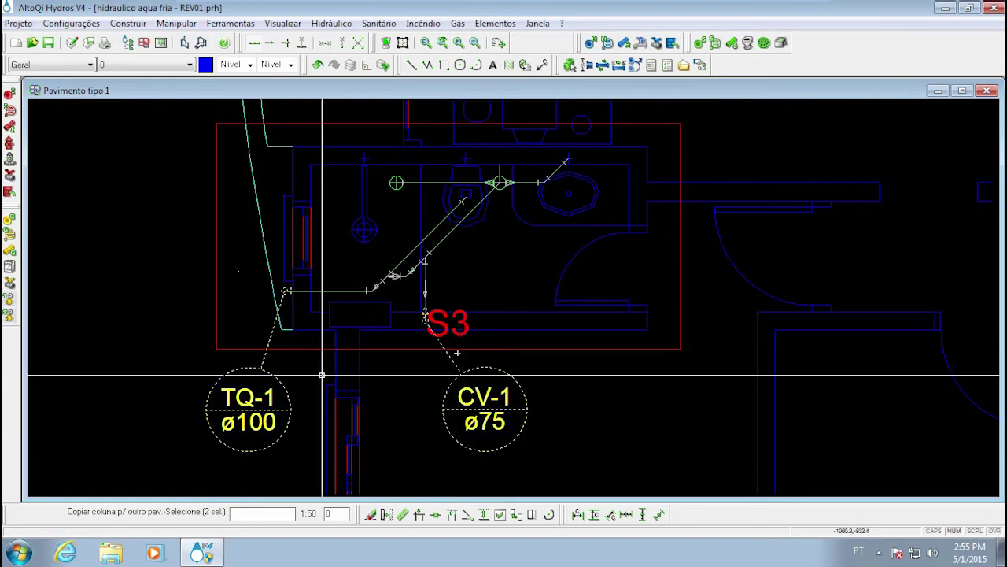
{"action": "key", "text": "Escape"}
{"action": "middle_click_drag", "start_coordinate": [315, 344], "coordinate": [468, 356]}
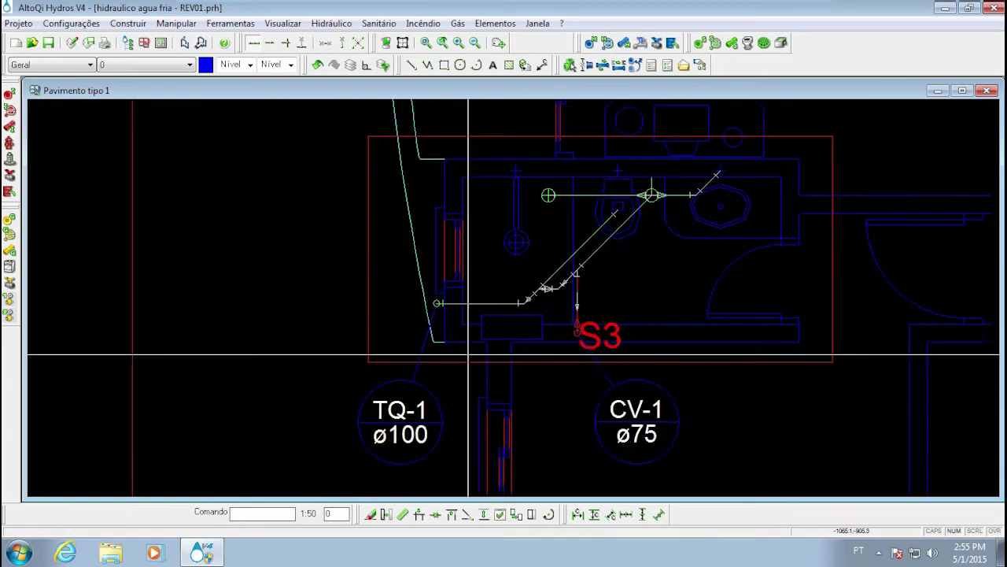
{"action": "middle_click_drag", "start_coordinate": [421, 401], "coordinate": [418, 379]}
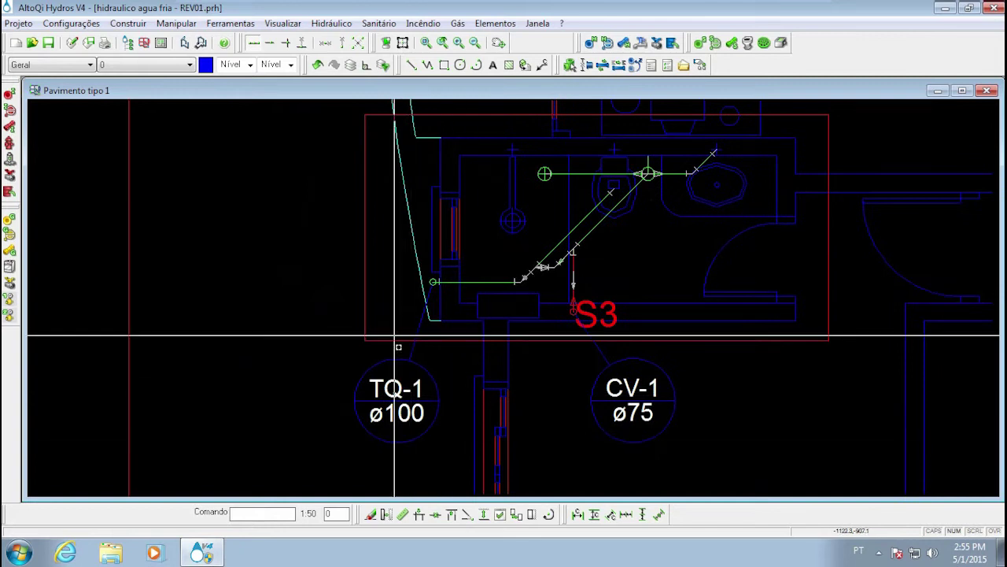
Try to copy the TQ-1 column to Reservatório Superior, barrilete and tipo 2 through tipo 6, leaving out terreo.
{"action": "left_click", "coordinate": [495, 23]}
{"action": "mouse_move", "coordinate": [592, 133]}
{"action": "mouse_move", "coordinate": [587, 91]}
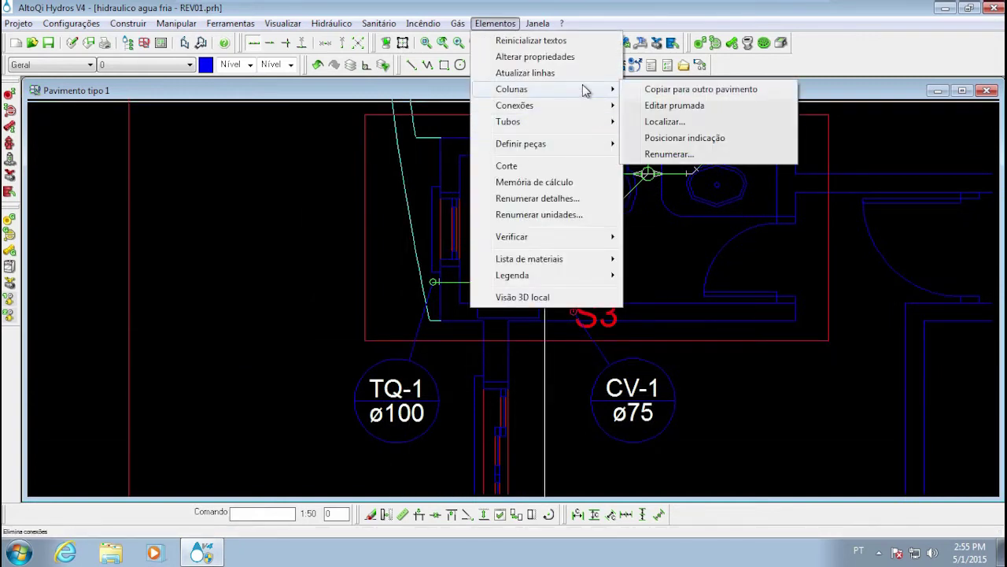
{"action": "left_click", "coordinate": [649, 92]}
{"action": "middle_click_drag", "start_coordinate": [465, 304], "coordinate": [490, 276]}
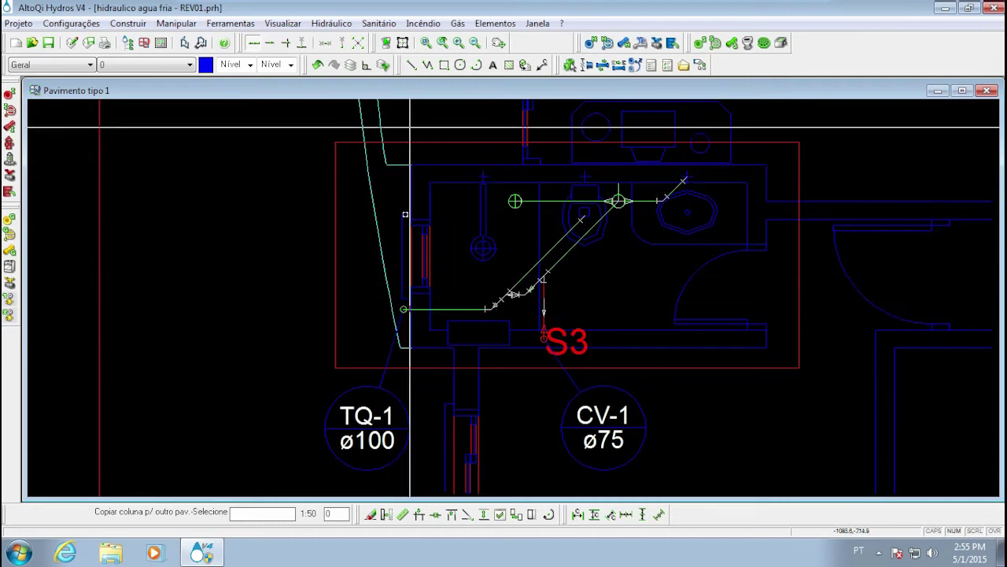
{"action": "middle_click_drag", "start_coordinate": [353, 292], "coordinate": [328, 287]}
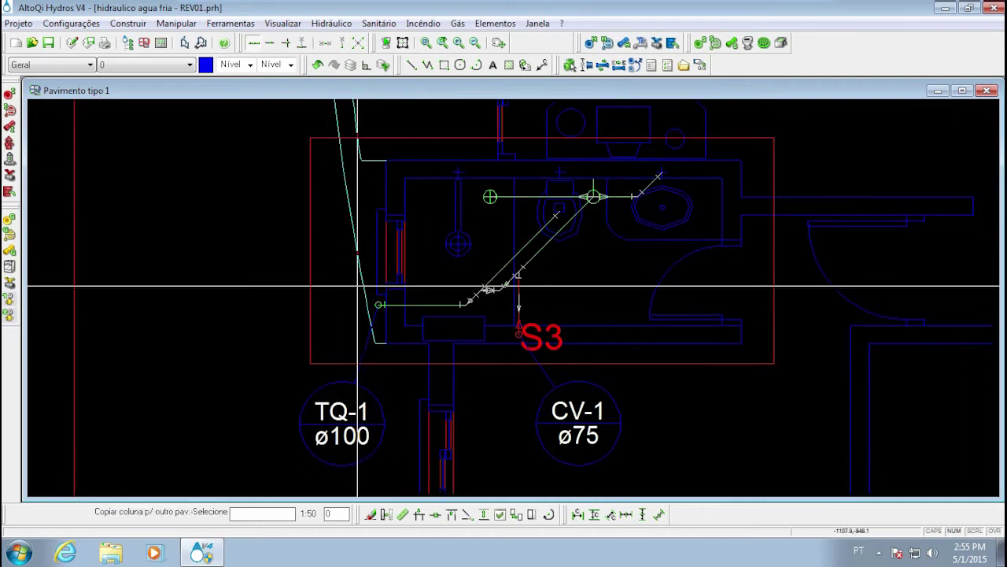
{"action": "left_click", "coordinate": [409, 320]}
{"action": "key", "text": "Return"}
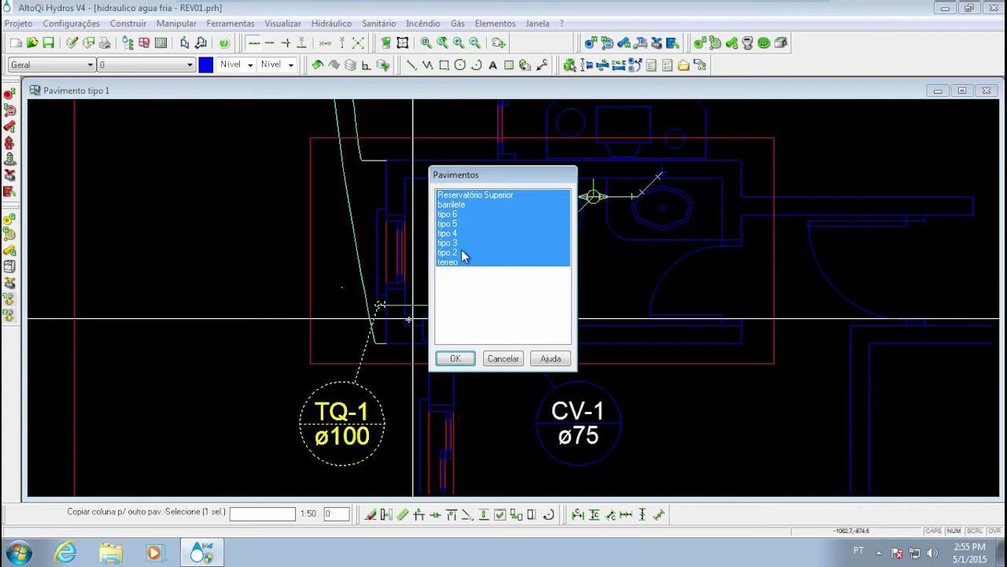
{"action": "left_click", "coordinate": [455, 261]}
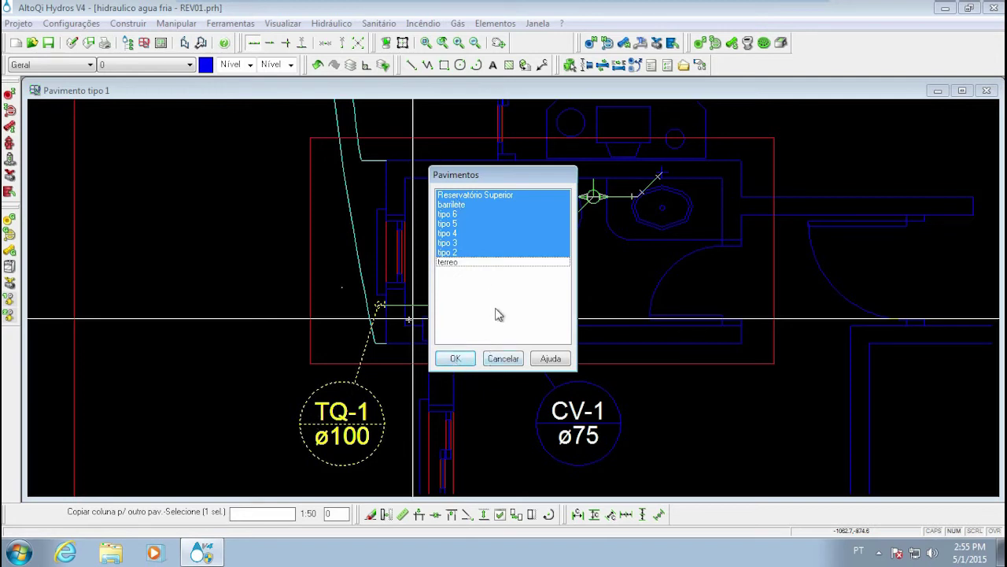
{"action": "left_click", "coordinate": [501, 352]}
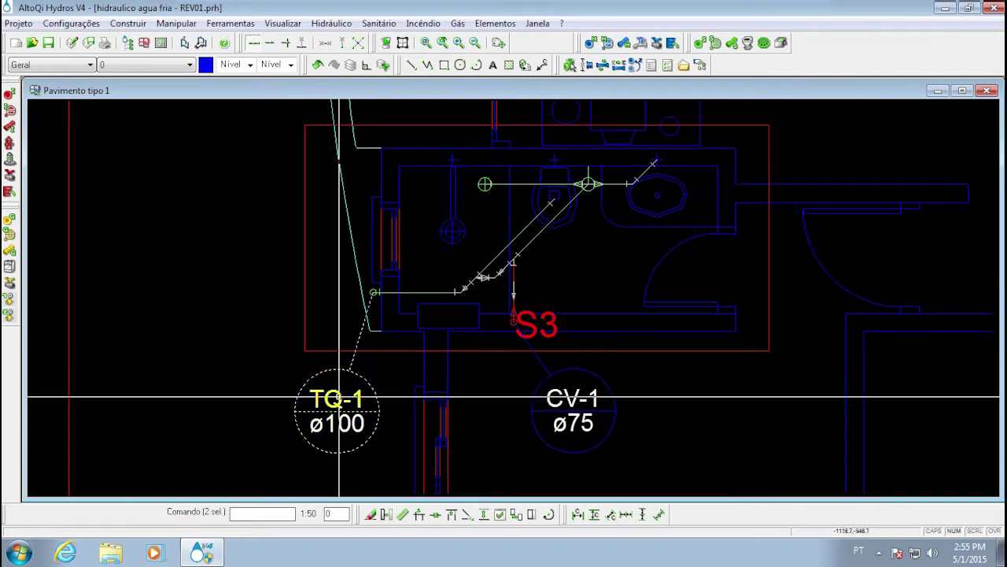
{"action": "left_click", "coordinate": [340, 397]}
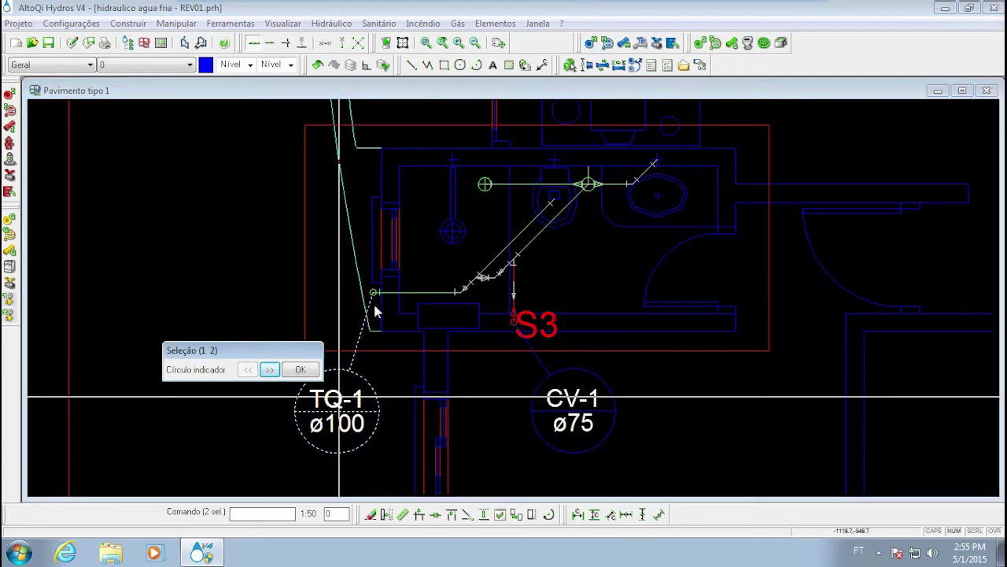
{"action": "left_click", "coordinate": [297, 370]}
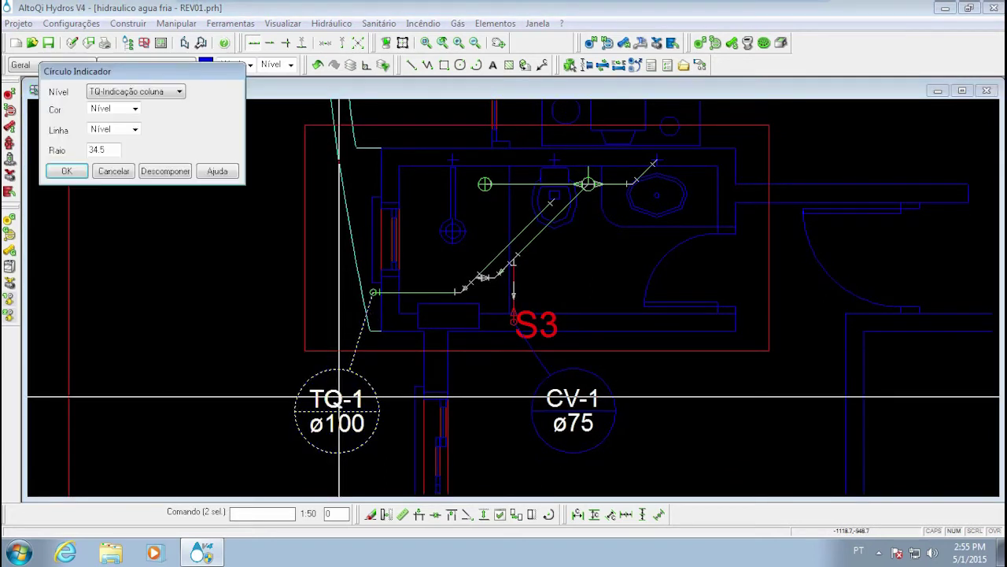
{"action": "left_click", "coordinate": [114, 171]}
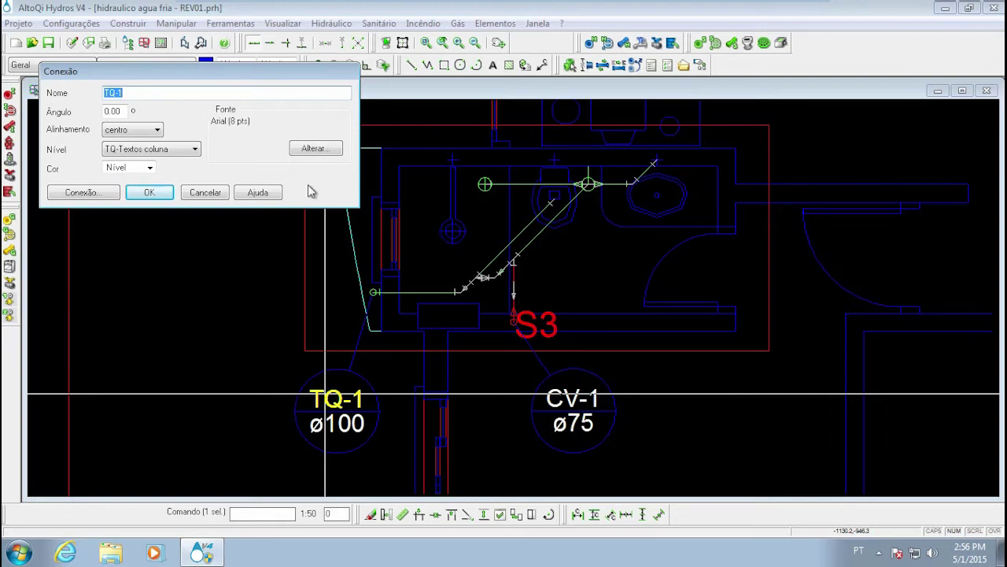
Open the TQ-1 column's connection properties and examine its Continuidade options.
{"action": "left_click", "coordinate": [83, 192]}
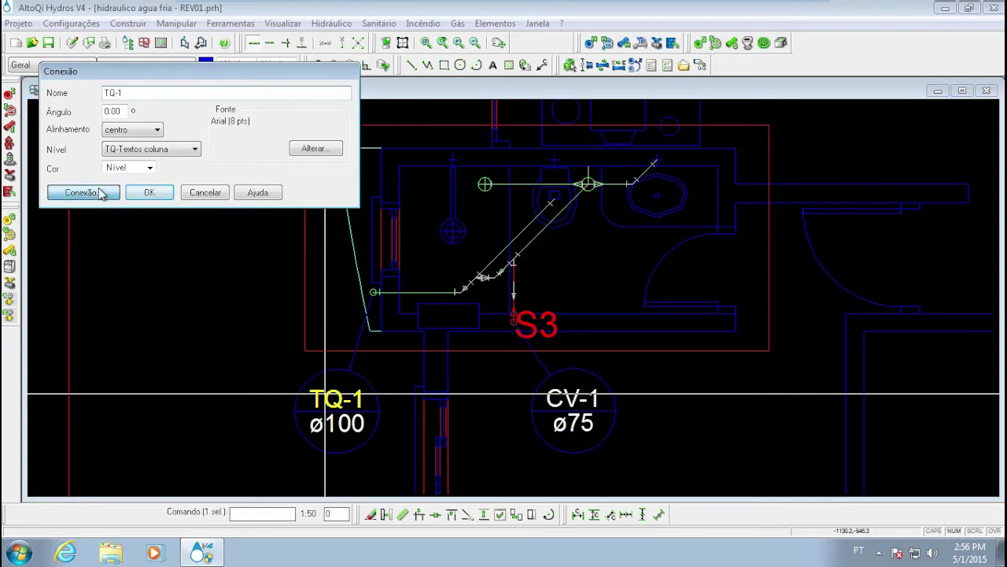
{"action": "left_click", "coordinate": [138, 126]}
{"action": "left_click", "coordinate": [145, 139]}
{"action": "left_click", "coordinate": [142, 128]}
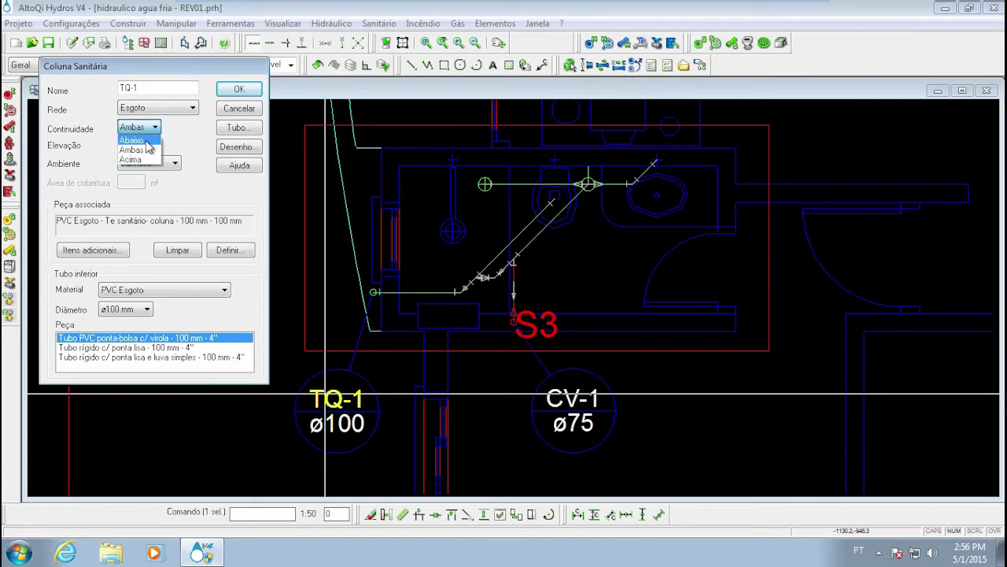
{"action": "left_click", "coordinate": [186, 142]}
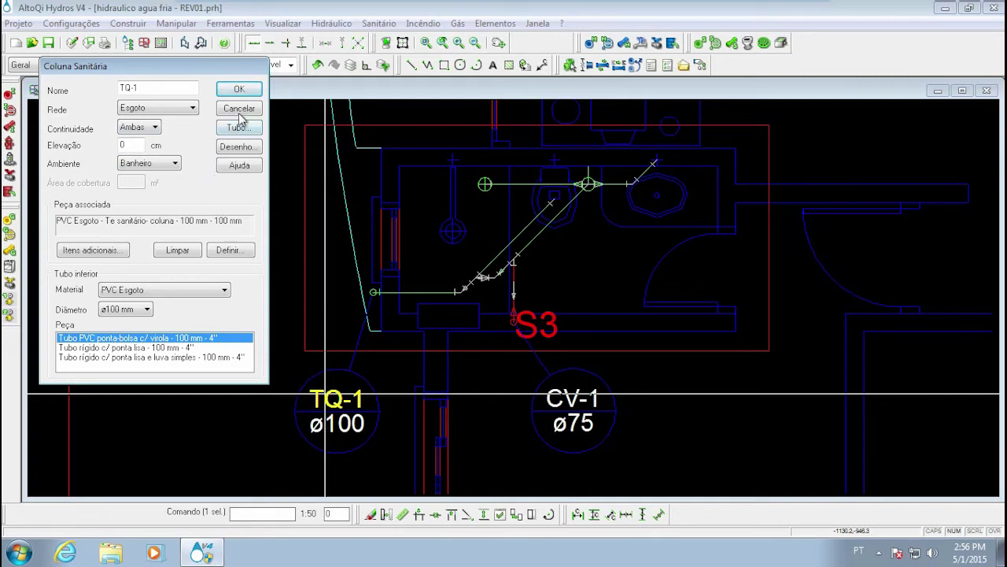
{"action": "left_click", "coordinate": [149, 128]}
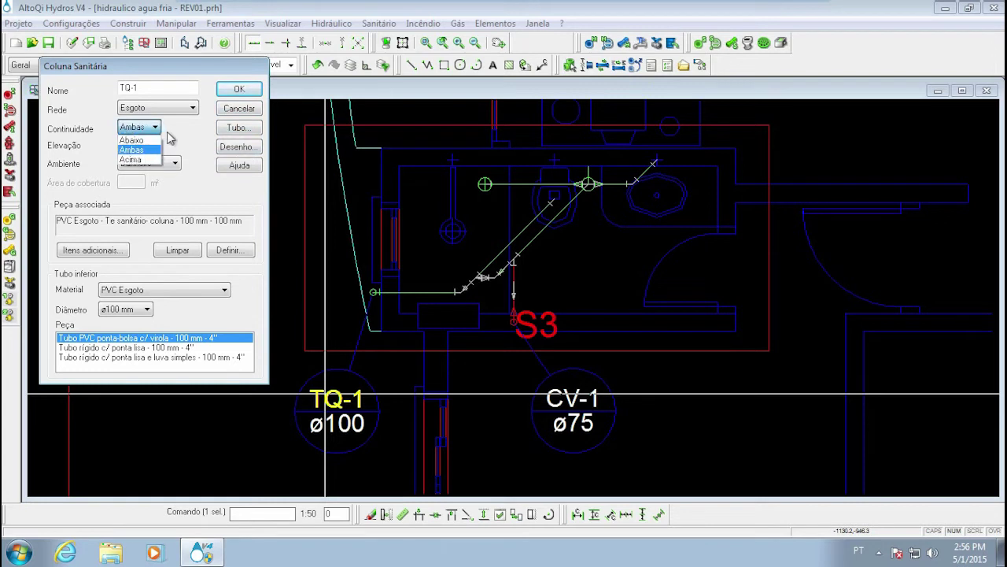
{"action": "left_click", "coordinate": [149, 123]}
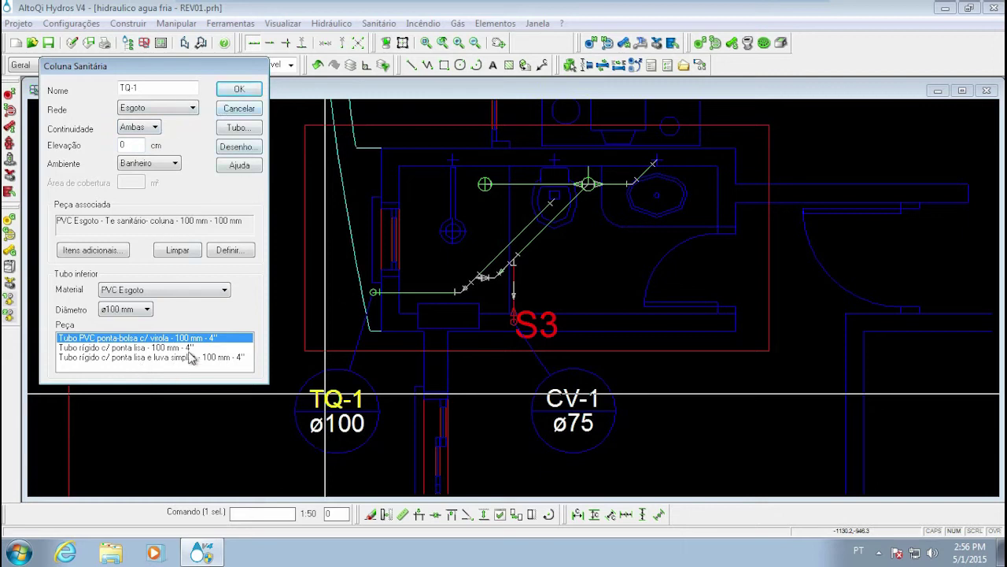
Cancel the TQ-1 column properties, close the tipo 1 drawing and open the terreo floor drawing around TQ-1.
{"action": "left_click", "coordinate": [239, 112]}
{"action": "mouse_move", "coordinate": [384, 296]}
{"action": "middle_mouse_down"}
{"action": "mouse_move", "coordinate": [371, 227]}
{"action": "mouse_move", "coordinate": [365, 284]}
{"action": "middle_mouse_up"}
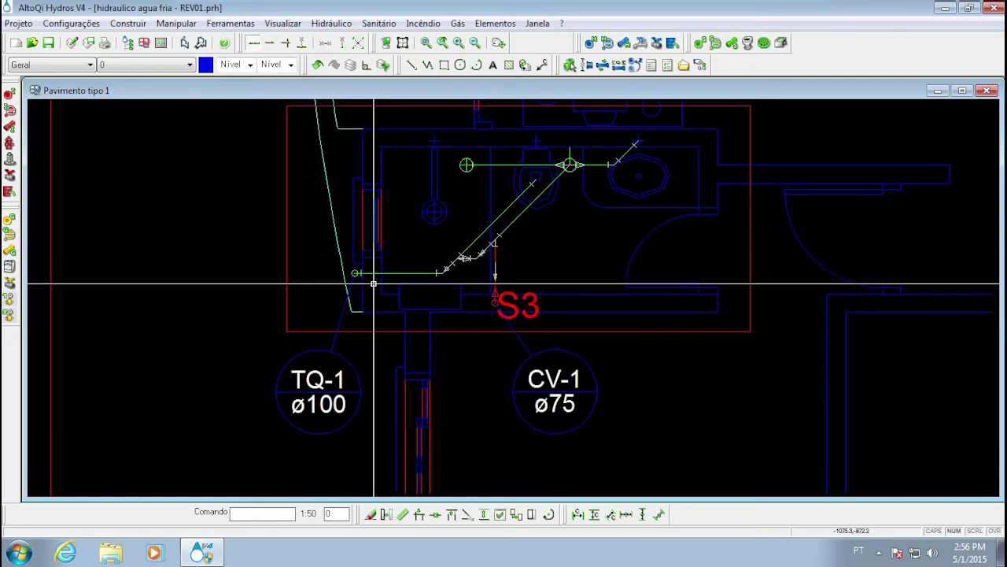
{"action": "left_click", "coordinate": [988, 90]}
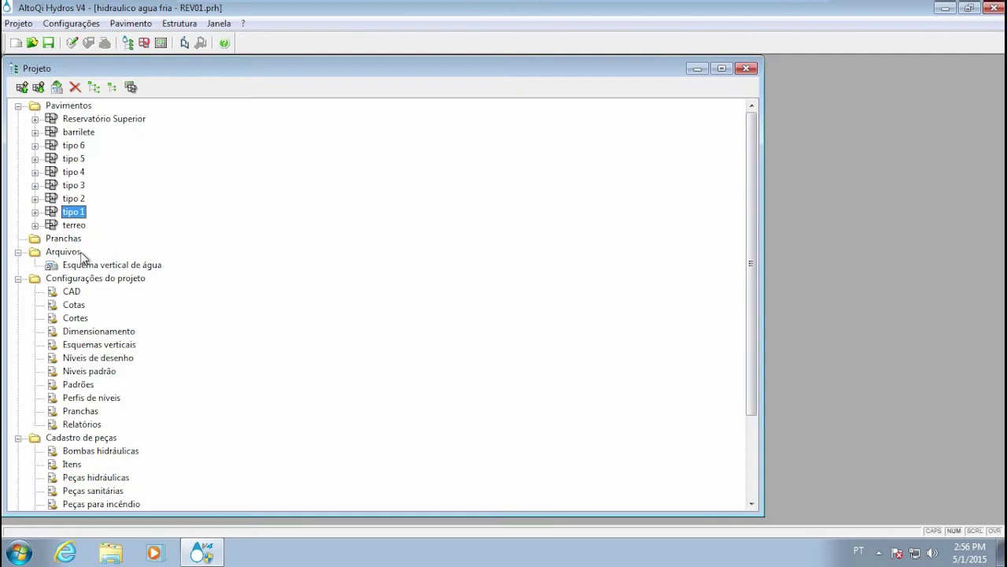
{"action": "double_click", "coordinate": [75, 225]}
{"action": "scroll", "coordinate": [331, 275], "scroll_direction": "up", "scroll_amount": 5}
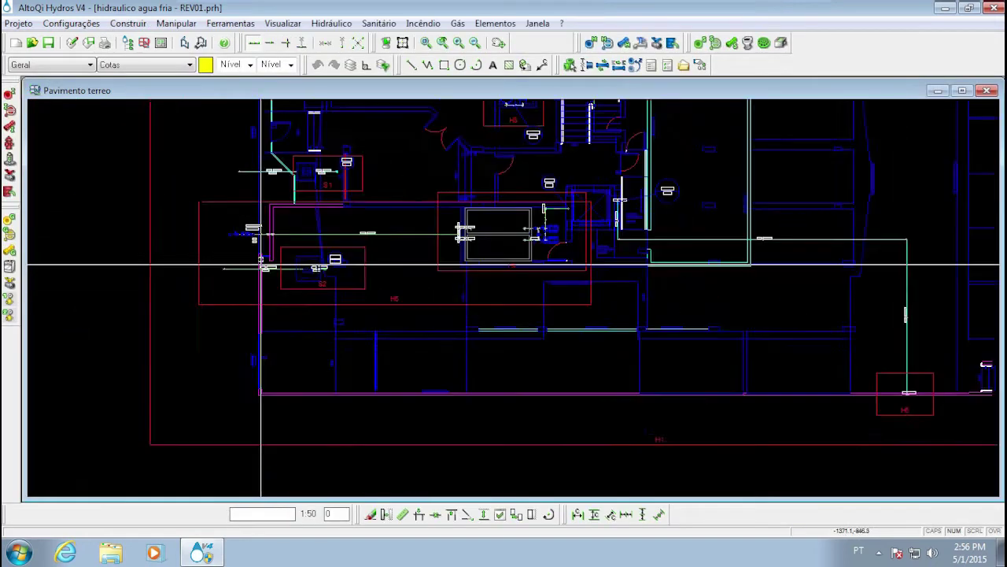
{"action": "middle_click_drag", "start_coordinate": [360, 315], "coordinate": [404, 207]}
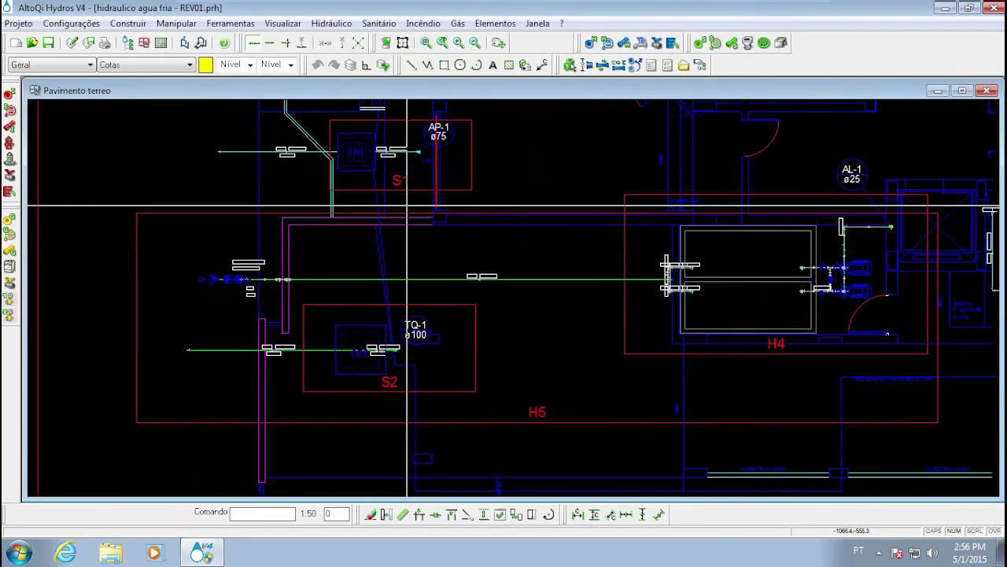
{"action": "scroll", "coordinate": [398, 314], "scroll_direction": "up", "scroll_amount": 3}
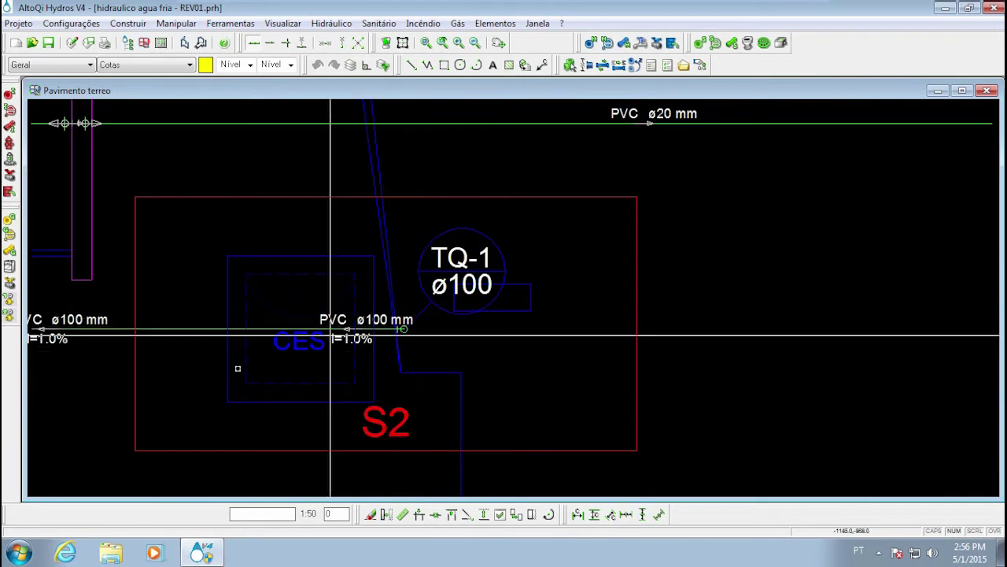
Set the Continuidade of the TQ-1 sanitary column on the terreo floor to Acima.
{"action": "double_click", "coordinate": [439, 260]}
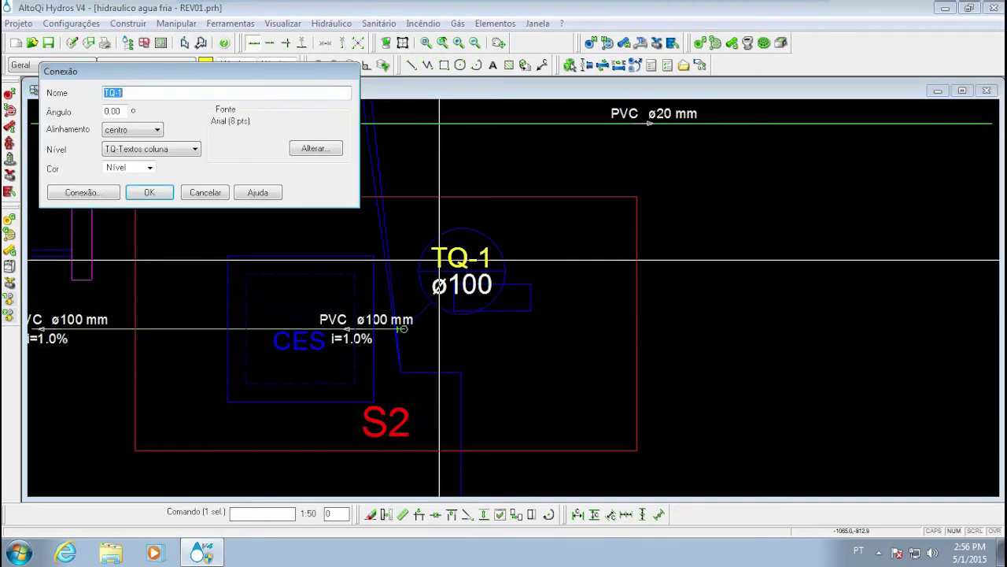
{"action": "left_click", "coordinate": [109, 194]}
{"action": "left_click", "coordinate": [140, 127]}
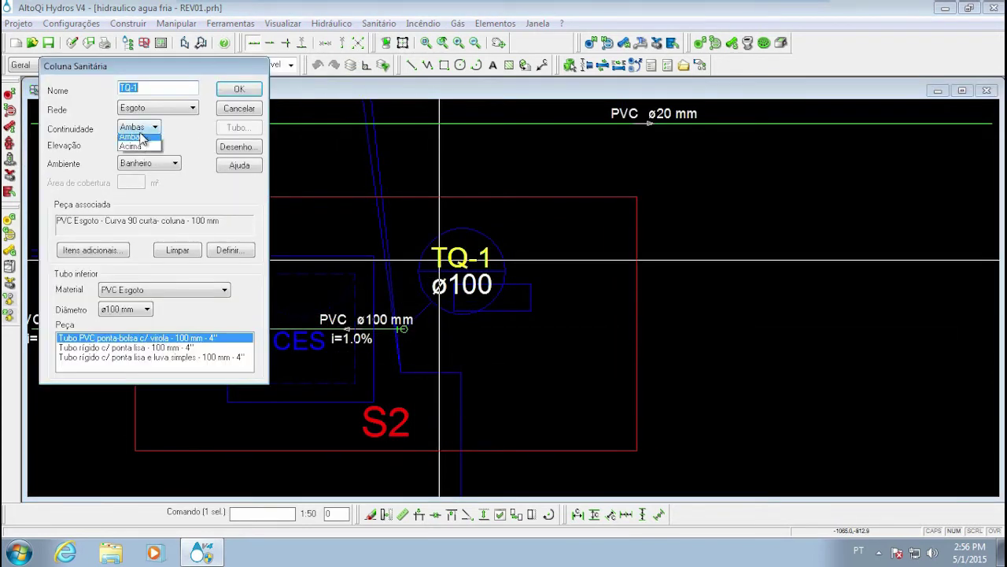
{"action": "left_click", "coordinate": [139, 149]}
{"action": "left_click", "coordinate": [238, 90]}
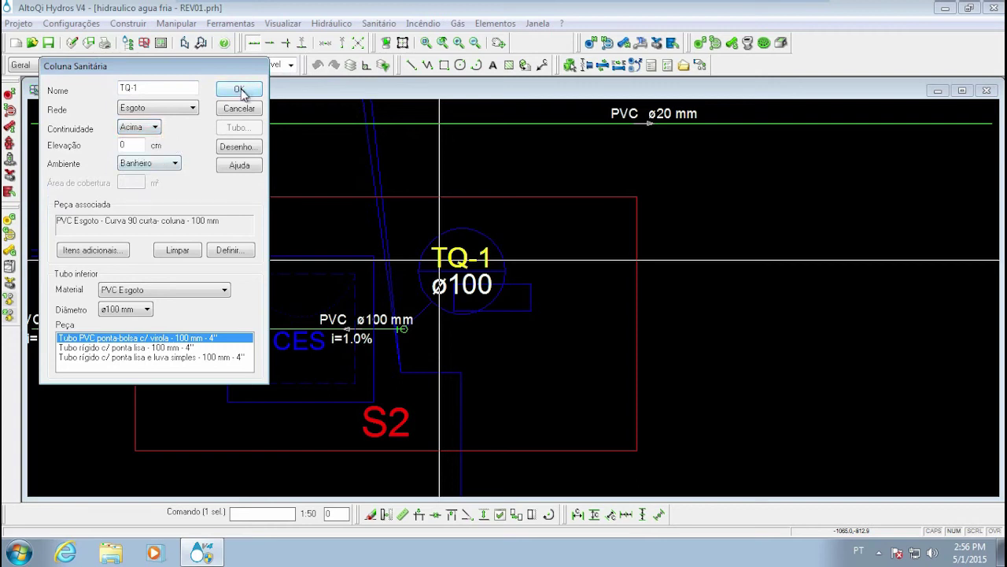
{"action": "middle_click_drag", "start_coordinate": [434, 268], "coordinate": [391, 272]}
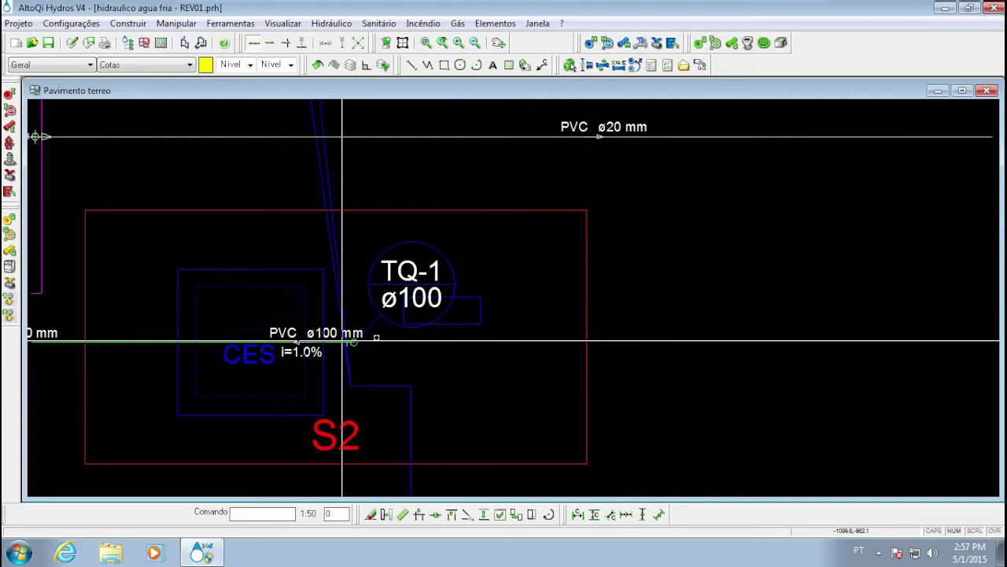
Close the terreo drawing, reopen tipo 1 and open its S3 bathroom detail around the TQ-1 column.
{"action": "left_click", "coordinate": [982, 93]}
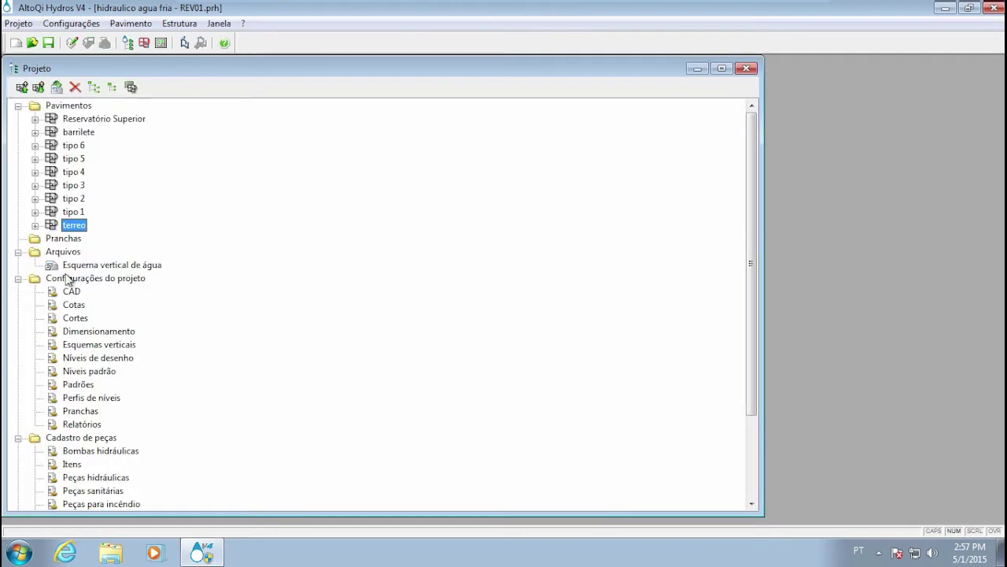
{"action": "double_click", "coordinate": [75, 207]}
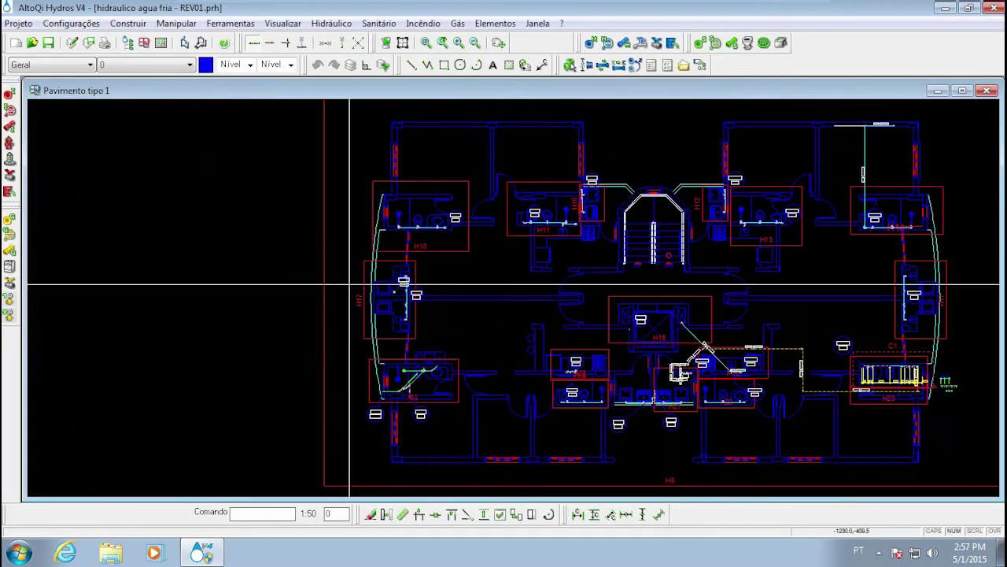
{"action": "scroll", "coordinate": [378, 397], "scroll_direction": "up", "scroll_amount": 4}
{"action": "scroll", "coordinate": [414, 363], "scroll_direction": "up", "scroll_amount": 1}
{"action": "left_click", "coordinate": [376, 386]}
{"action": "double_click", "coordinate": [376, 386]}
{"action": "middle_click_drag", "start_coordinate": [247, 295], "coordinate": [383, 392]}
{"action": "scroll", "coordinate": [523, 252], "scroll_direction": "up", "scroll_amount": 4}
{"action": "scroll", "coordinate": [538, 239], "scroll_direction": "up", "scroll_amount": 5}
{"action": "scroll", "coordinate": [360, 294], "scroll_direction": "down", "scroll_amount": 3}
Start defining parts for the selected TQ-1 column in detail S3 and examine the parts found for its connection and pipe.
{"action": "left_click", "coordinate": [411, 359]}
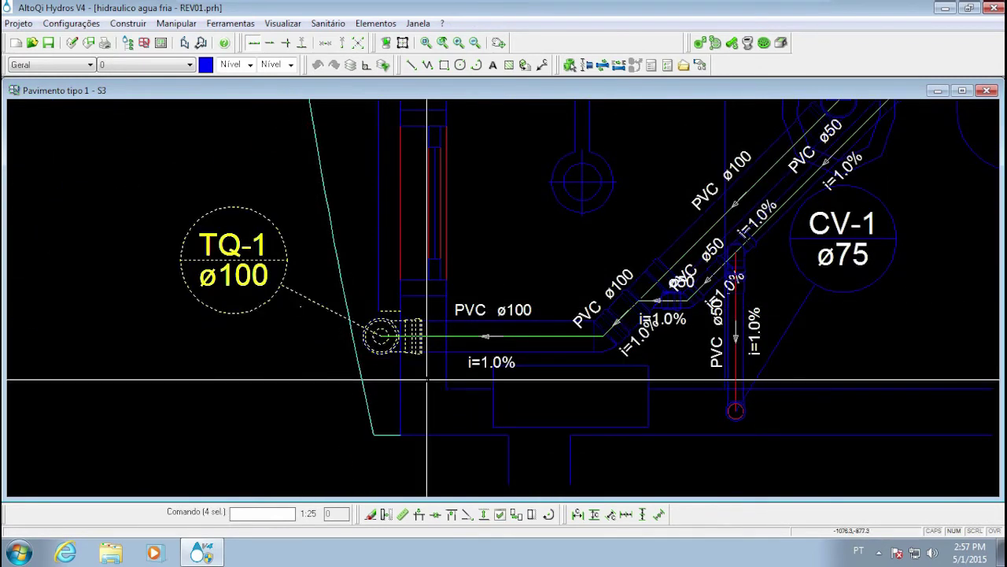
{"action": "left_click", "coordinate": [376, 22]}
{"action": "mouse_move", "coordinate": [469, 144]}
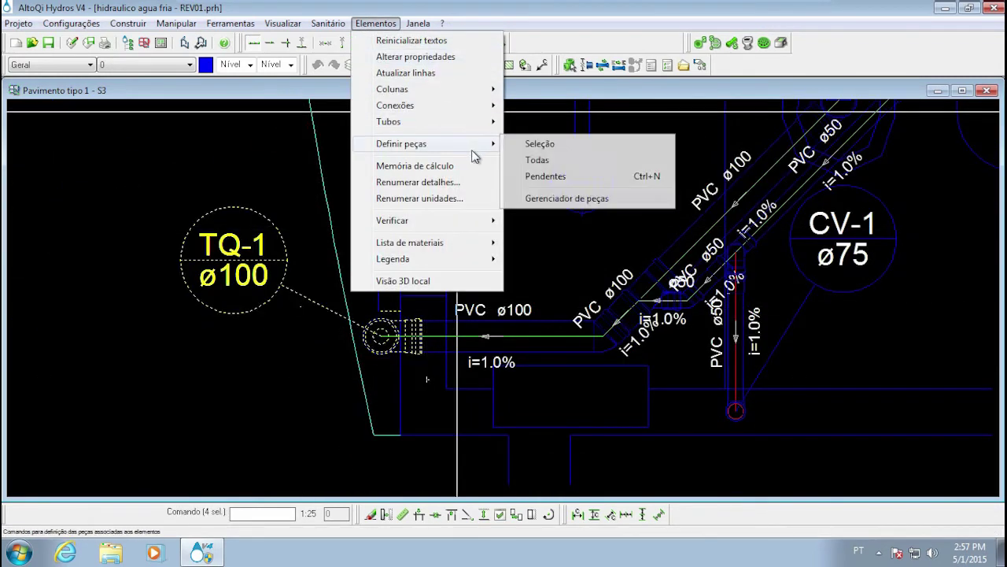
{"action": "left_click", "coordinate": [535, 144]}
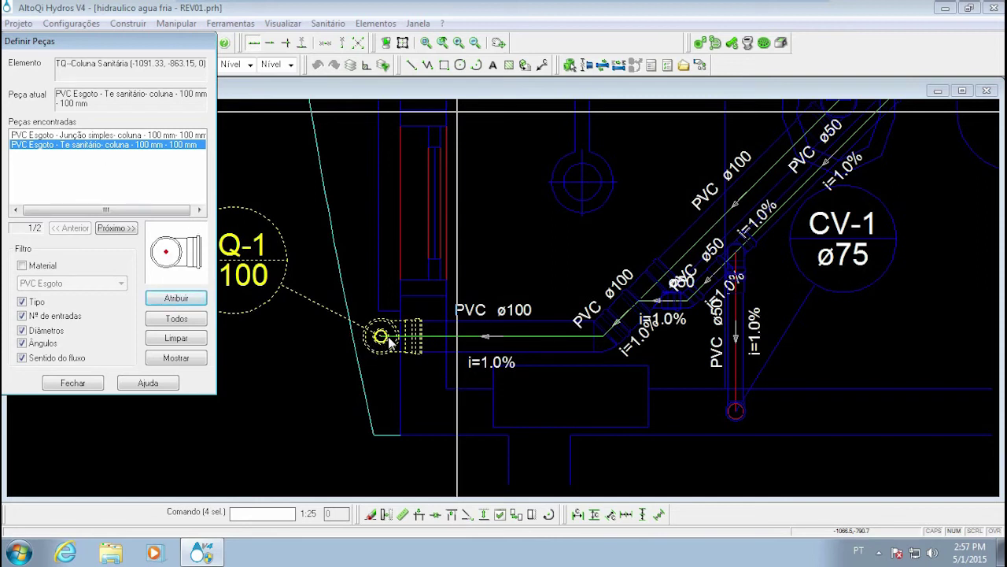
{"action": "left_click", "coordinate": [118, 229]}
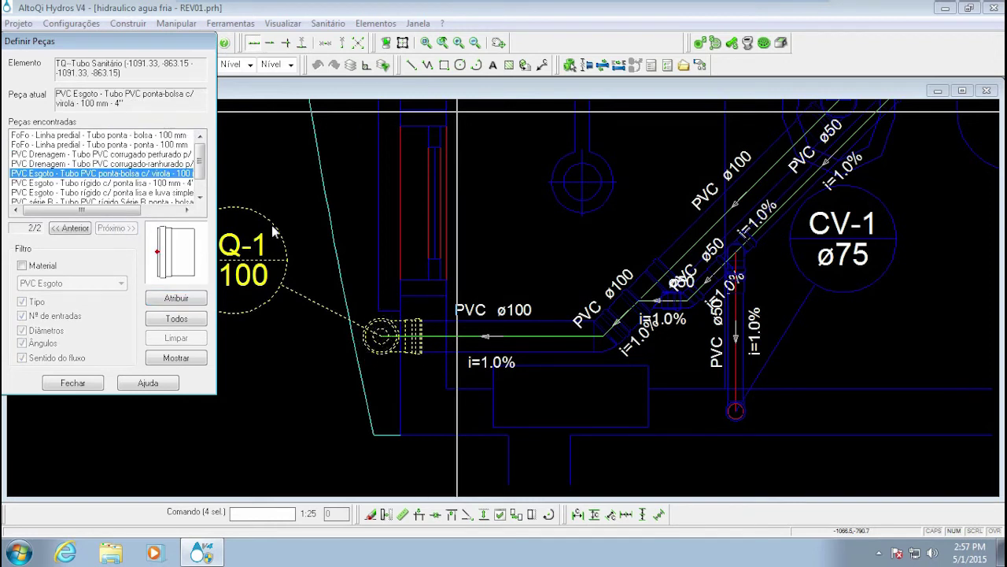
Filter the TQ-1 pipe parts by the PVC Esgoto material, compare the 100 mm tube options and close the part definition.
{"action": "left_click", "coordinate": [23, 266]}
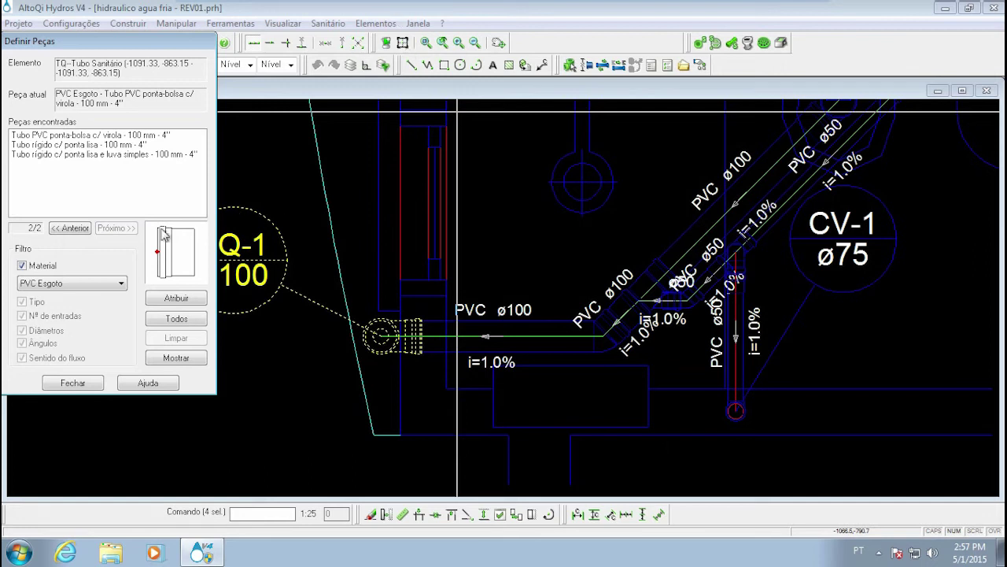
{"action": "left_click", "coordinate": [63, 139]}
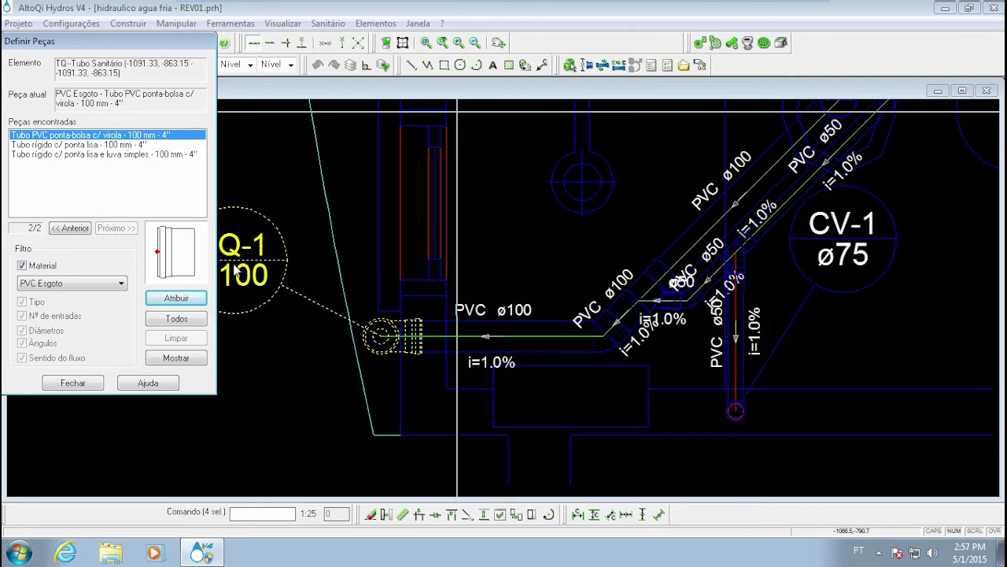
{"action": "left_click", "coordinate": [80, 146]}
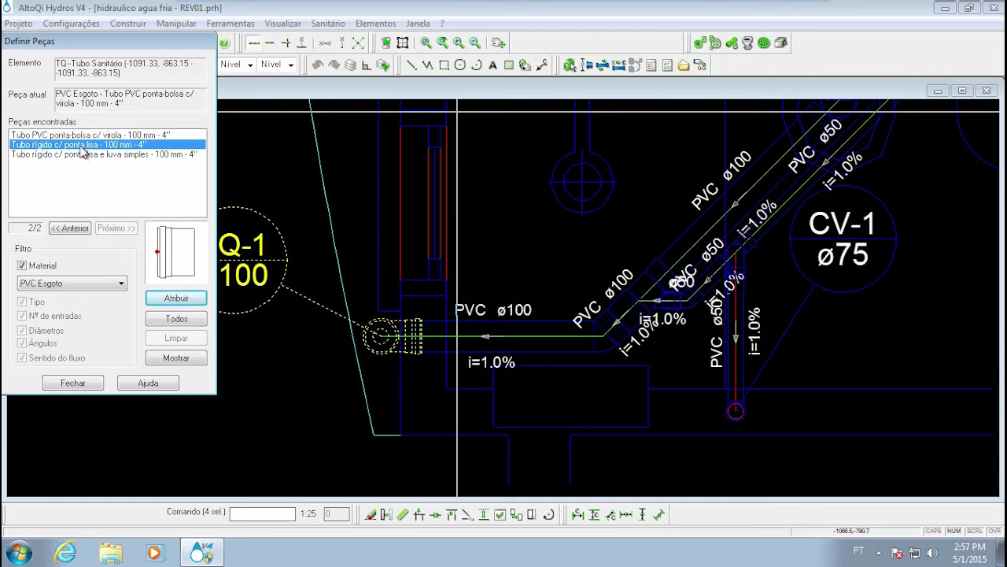
{"action": "left_click", "coordinate": [75, 154]}
{"action": "left_click", "coordinate": [78, 146]}
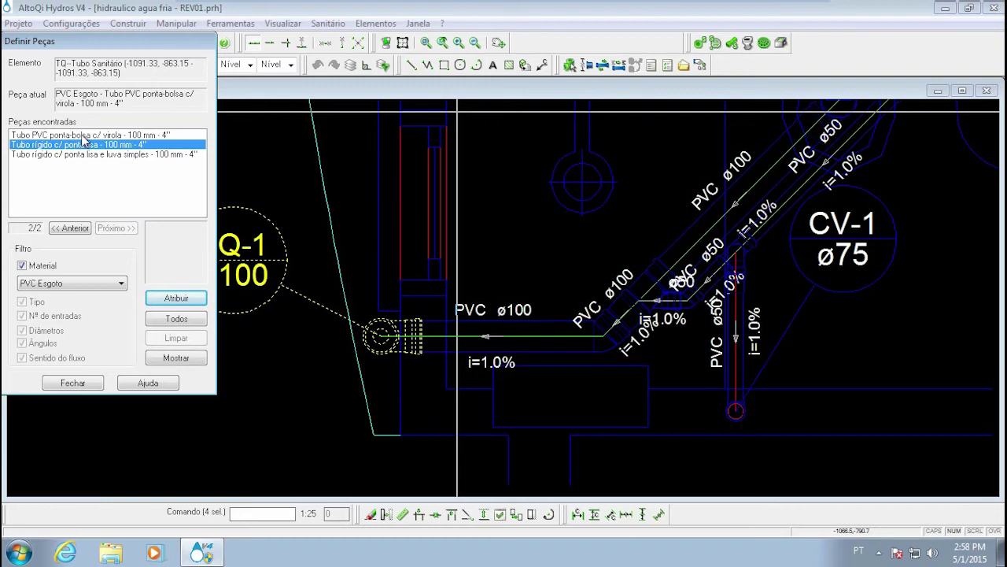
{"action": "left_click", "coordinate": [85, 135]}
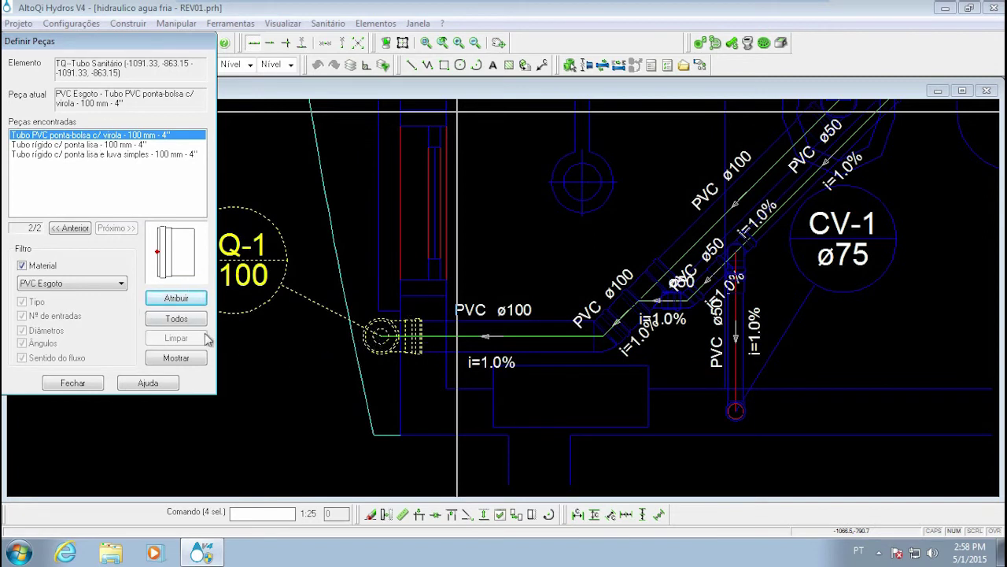
{"action": "left_click", "coordinate": [72, 383]}
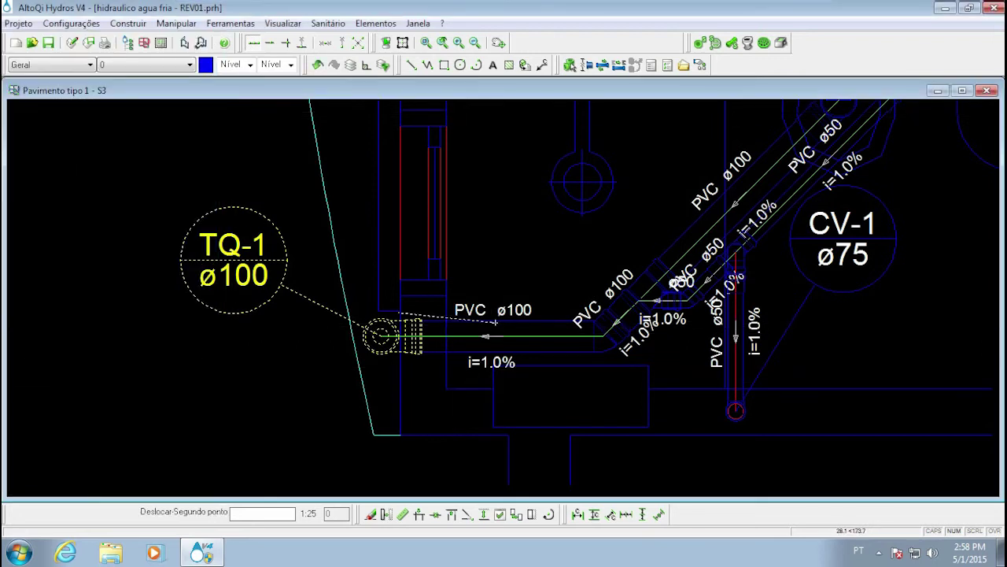
Leave detail S3 and the tipo 1 drawing, and open detail S2 on the terreo floor around the TQ-1 column.
{"action": "scroll", "coordinate": [711, 300], "scroll_direction": "down", "scroll_amount": 2}
{"action": "middle_click_drag", "start_coordinate": [711, 300], "coordinate": [573, 287]}
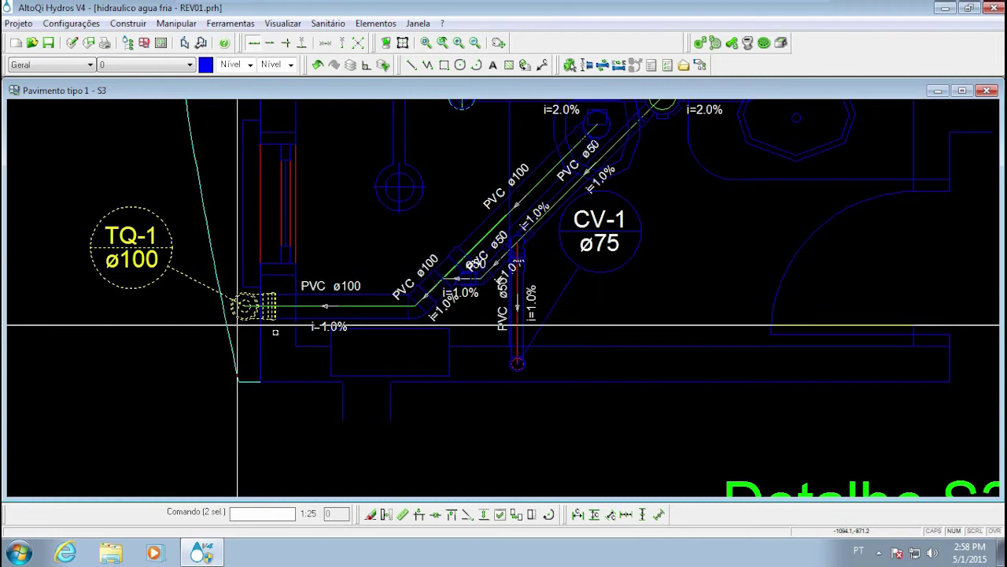
{"action": "scroll", "coordinate": [836, 111], "scroll_direction": "down", "scroll_amount": 2}
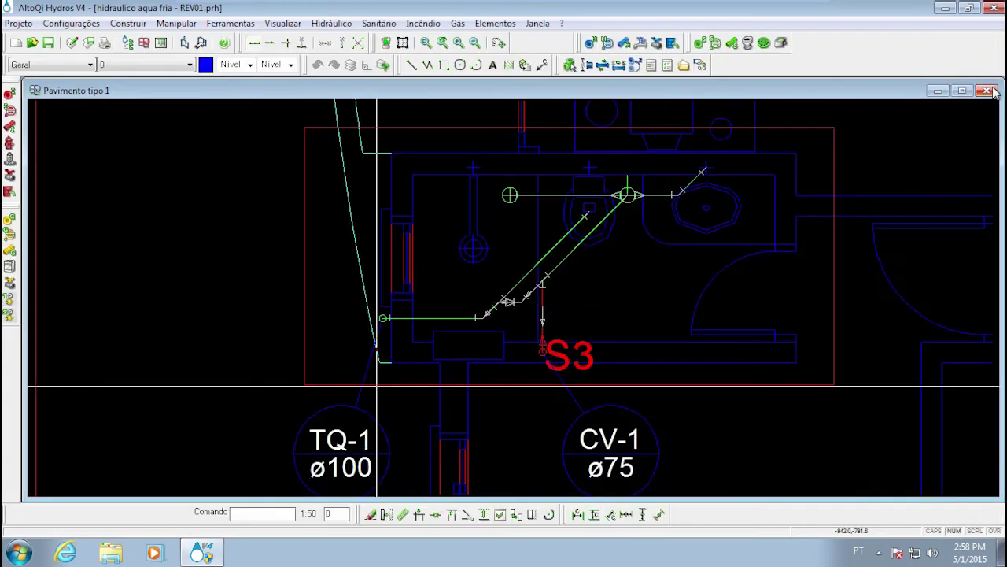
{"action": "left_click", "coordinate": [987, 91]}
{"action": "double_click", "coordinate": [71, 225]}
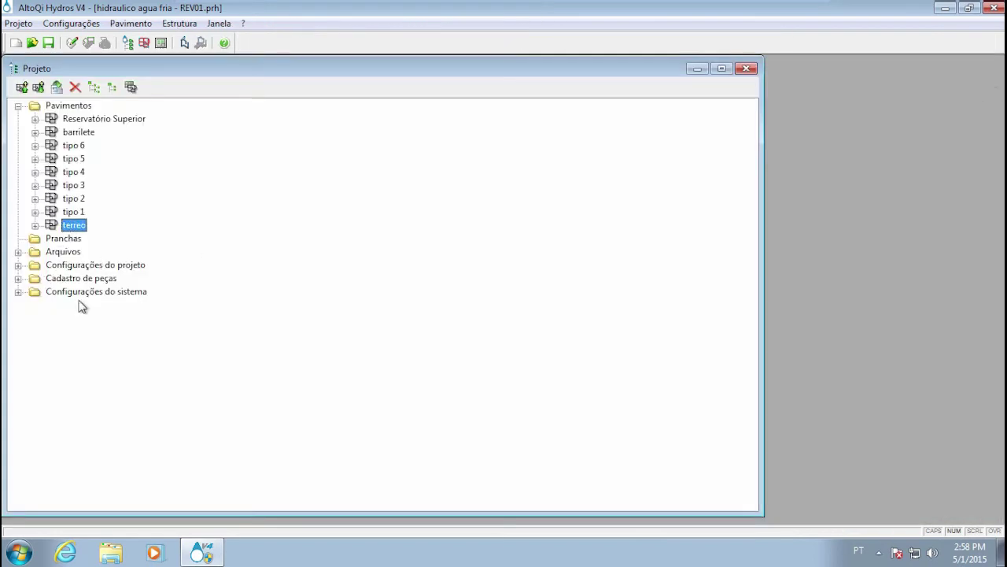
{"action": "scroll", "coordinate": [292, 294], "scroll_direction": "up", "scroll_amount": 6}
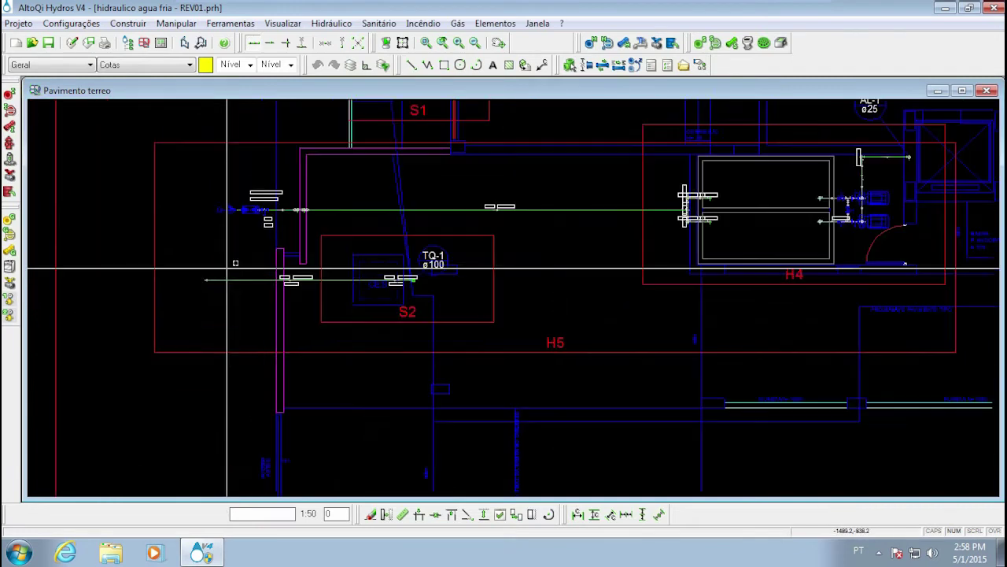
{"action": "double_click", "coordinate": [375, 264]}
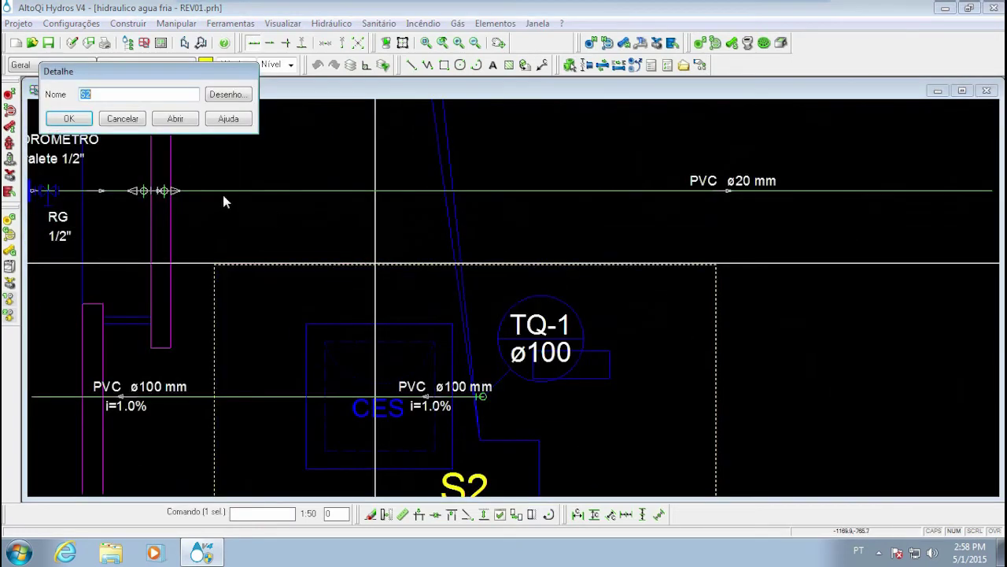
{"action": "left_click", "coordinate": [174, 120]}
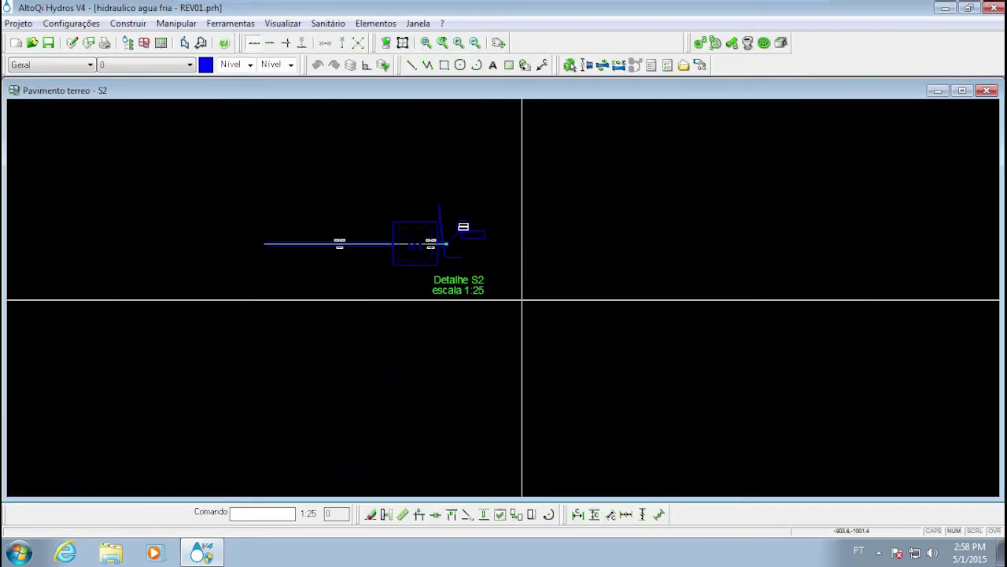
{"action": "scroll", "coordinate": [427, 247], "scroll_direction": "up", "scroll_amount": 4}
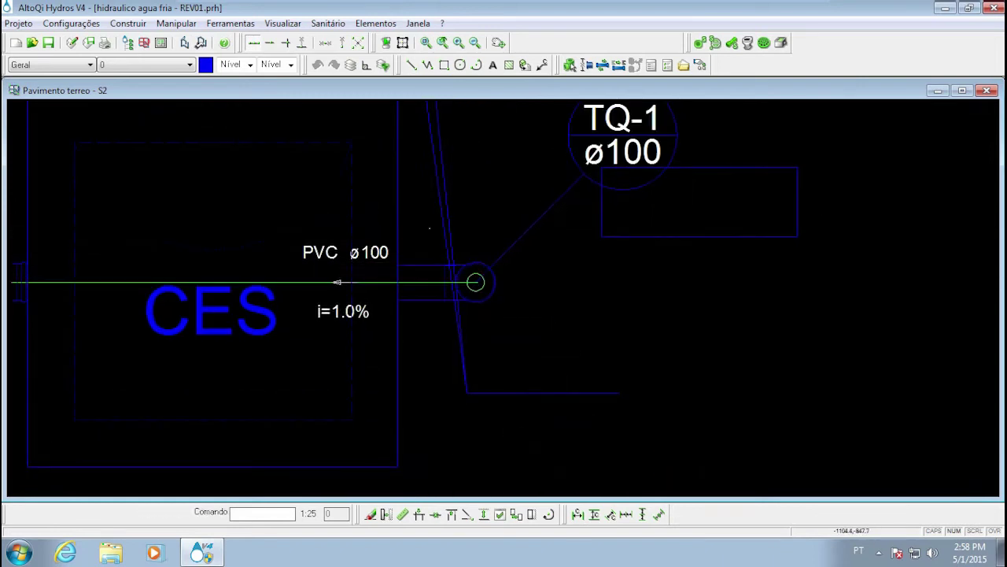
Open the part definition for the selected TQ-1 column in detail S2, examine its PVC Esgoto curve and elbow options, and close it.
{"action": "left_click", "coordinate": [474, 281]}
{"action": "left_click", "coordinate": [376, 22]}
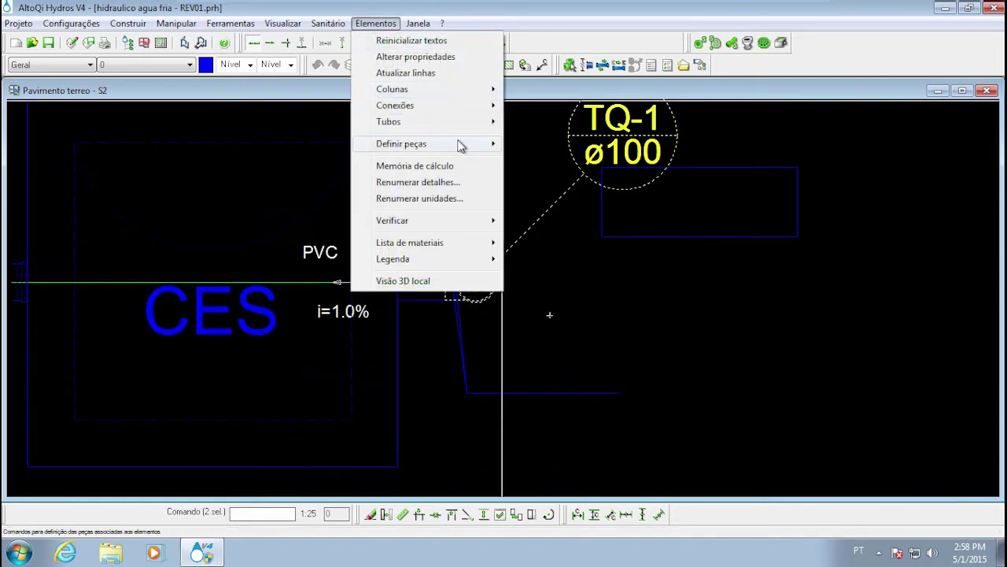
{"action": "mouse_move", "coordinate": [460, 146]}
{"action": "left_click", "coordinate": [540, 144]}
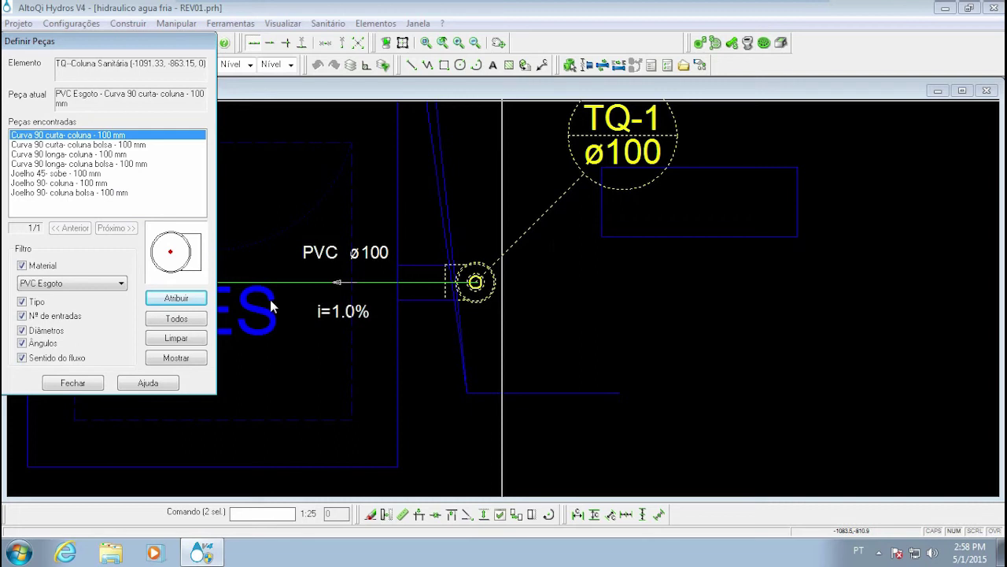
{"action": "left_click", "coordinate": [72, 382]}
{"action": "scroll", "coordinate": [512, 276], "scroll_direction": "down", "scroll_amount": 2}
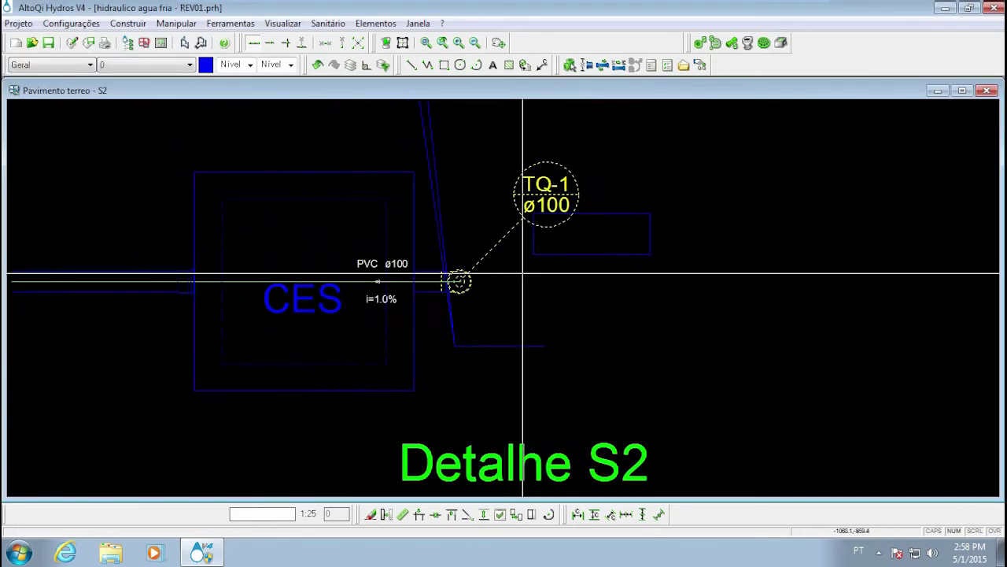
Close detail S2 and the terreo drawing, and open detail S3 on the tipo 1 floor.
{"action": "left_click", "coordinate": [987, 90]}
{"action": "left_click", "coordinate": [987, 90]}
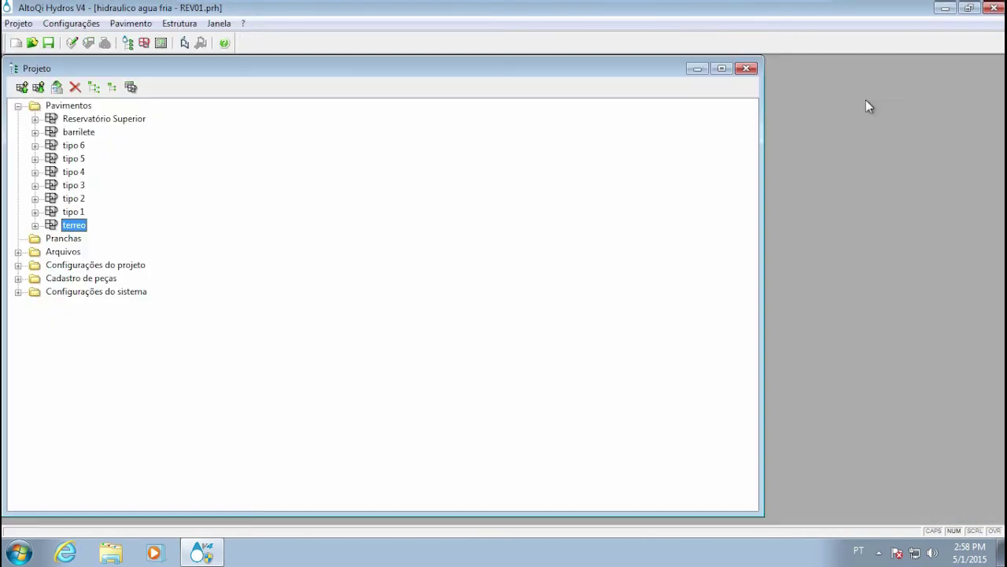
{"action": "double_click", "coordinate": [72, 212]}
{"action": "scroll", "coordinate": [428, 270], "scroll_direction": "up", "scroll_amount": 4}
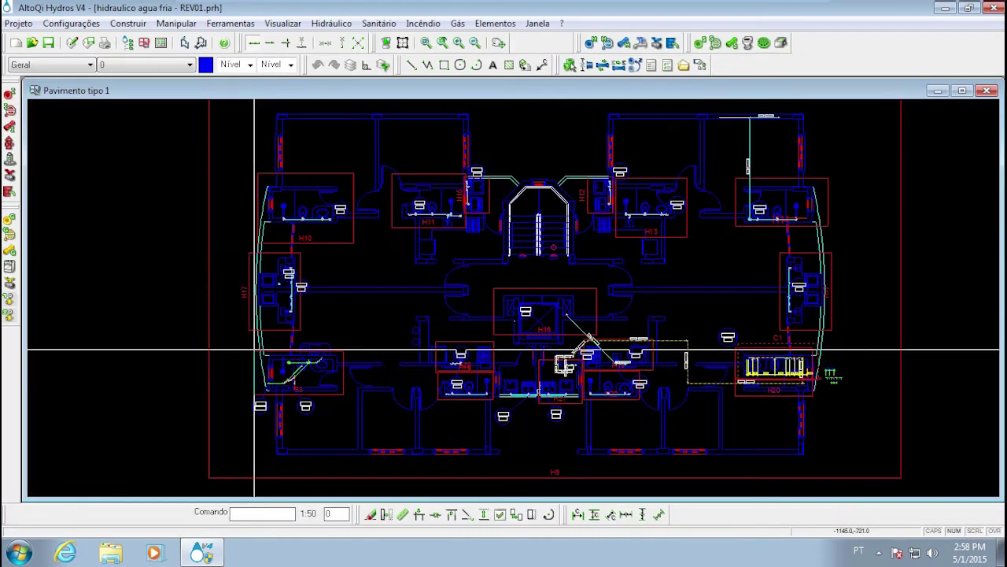
{"action": "scroll", "coordinate": [339, 323], "scroll_direction": "up", "scroll_amount": 4}
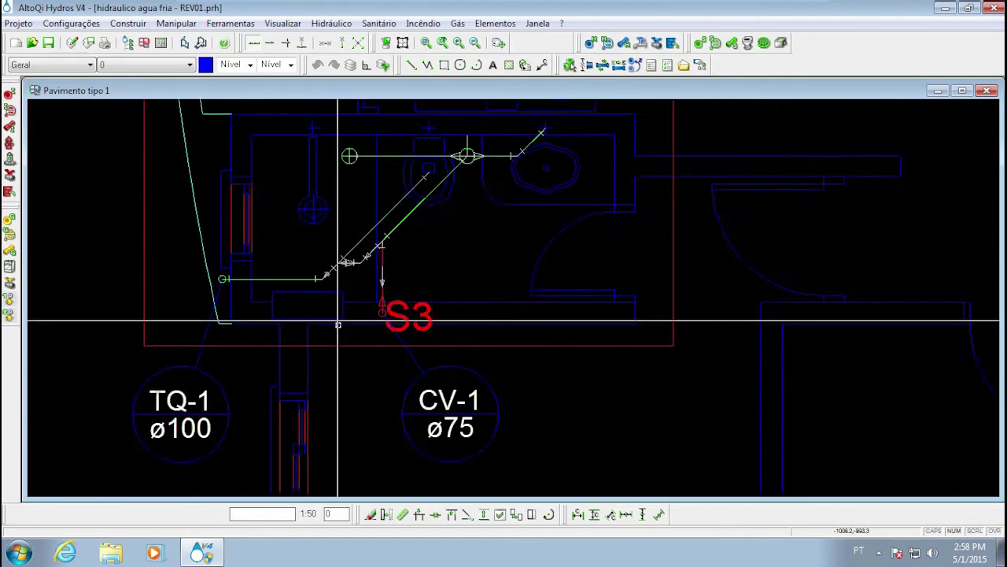
{"action": "double_click", "coordinate": [346, 355]}
{"action": "left_click", "coordinate": [168, 124]}
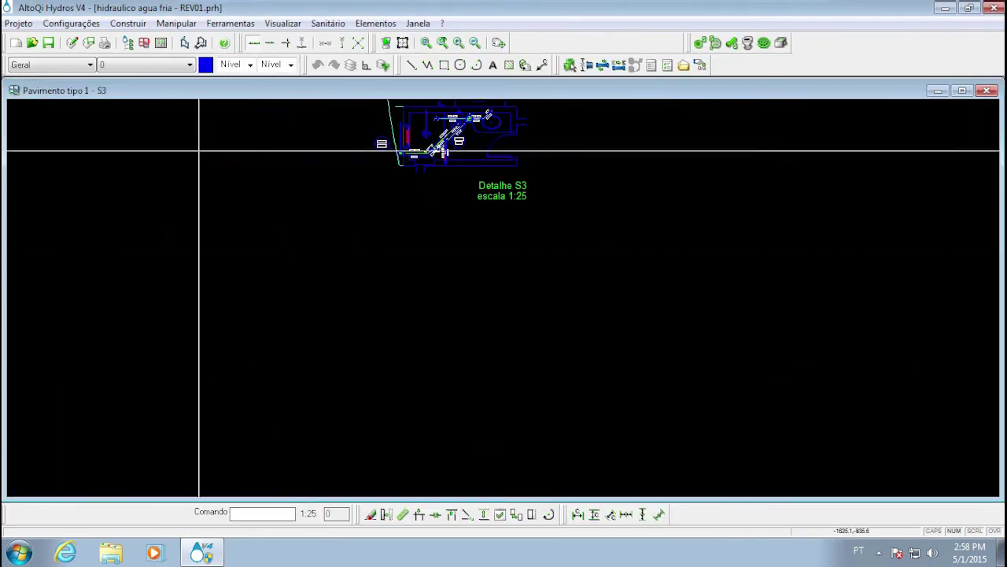
Open the sanitary column properties of CV-1 in detail S3, check its continuity options and assigned part, and close them without changes.
{"action": "middle_click_drag", "start_coordinate": [382, 234], "coordinate": [296, 349]}
{"action": "scroll", "coordinate": [379, 259], "scroll_direction": "up", "scroll_amount": 3}
{"action": "scroll", "coordinate": [380, 259], "scroll_direction": "up", "scroll_amount": 4}
{"action": "mouse_move", "coordinate": [323, 310]}
{"action": "middle_mouse_down"}
{"action": "mouse_move", "coordinate": [414, 302]}
{"action": "mouse_move", "coordinate": [493, 321]}
{"action": "middle_mouse_up"}
{"action": "scroll", "coordinate": [493, 321], "scroll_direction": "up", "scroll_amount": 4}
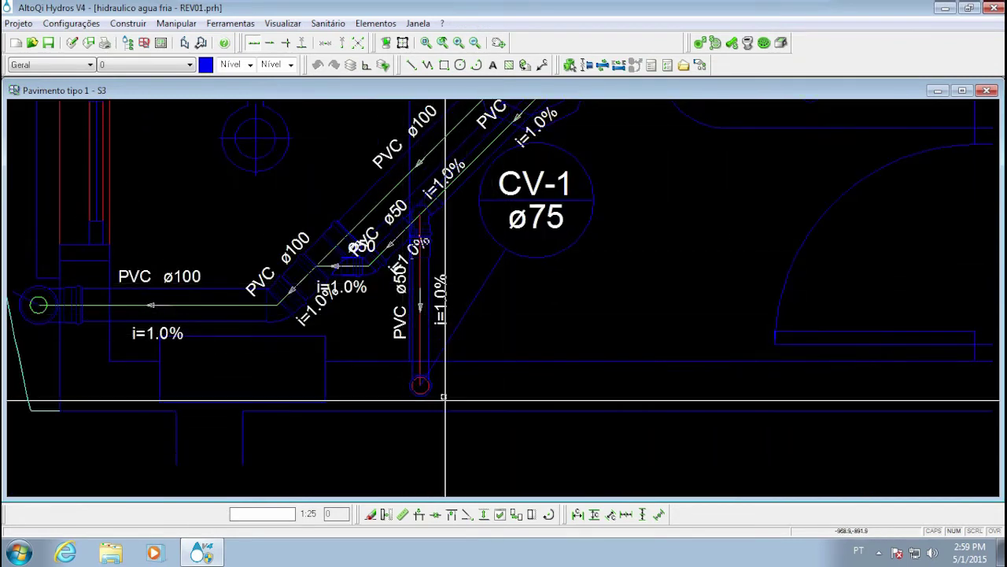
{"action": "double_click", "coordinate": [505, 174]}
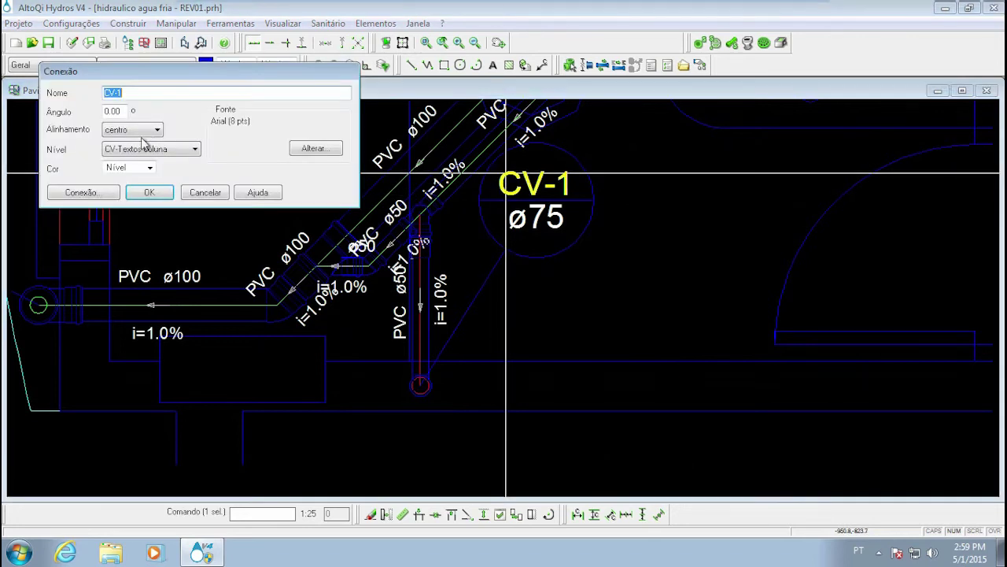
{"action": "left_click", "coordinate": [82, 192]}
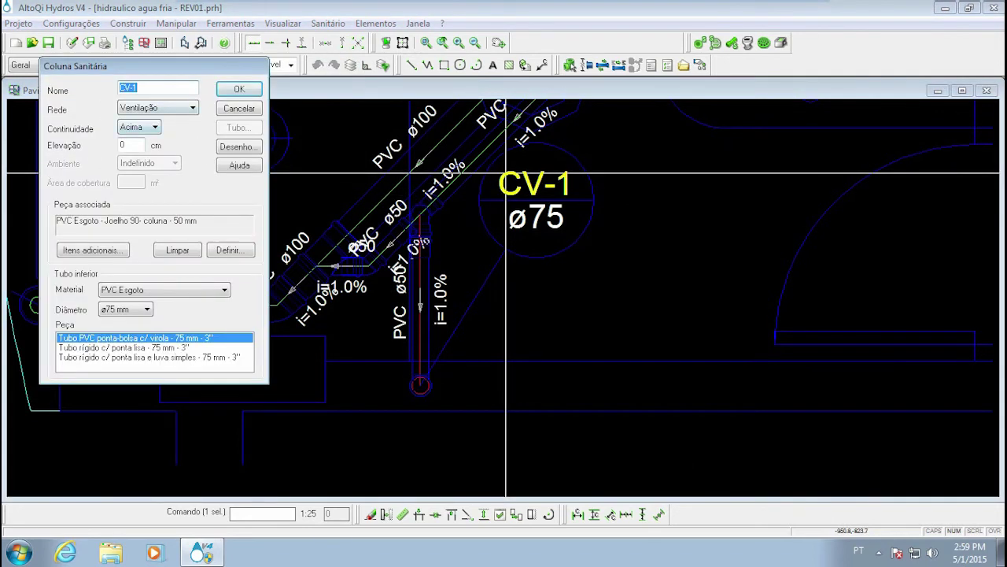
{"action": "left_click", "coordinate": [155, 127]}
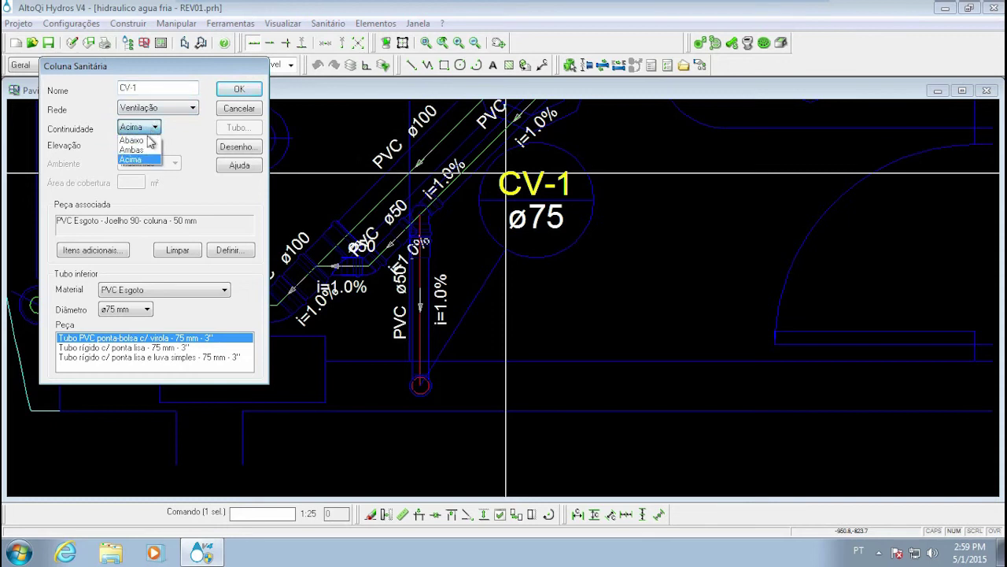
{"action": "left_click", "coordinate": [176, 148]}
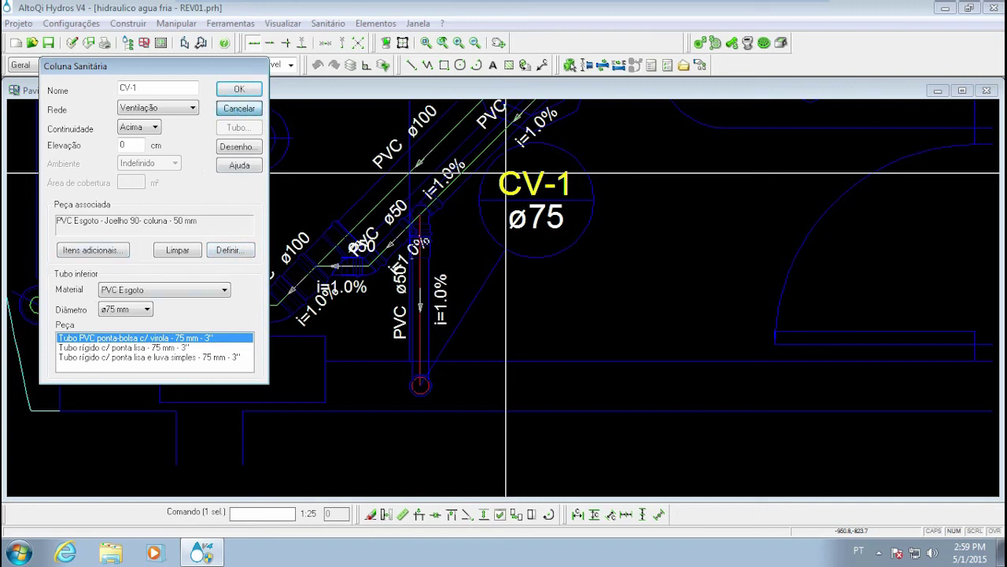
{"action": "key", "text": "Return"}
Close detail S3 and the tipo 1 drawing, and open the tipo 2 floor drawing.
{"action": "left_click", "coordinate": [985, 91]}
{"action": "left_click", "coordinate": [971, 68]}
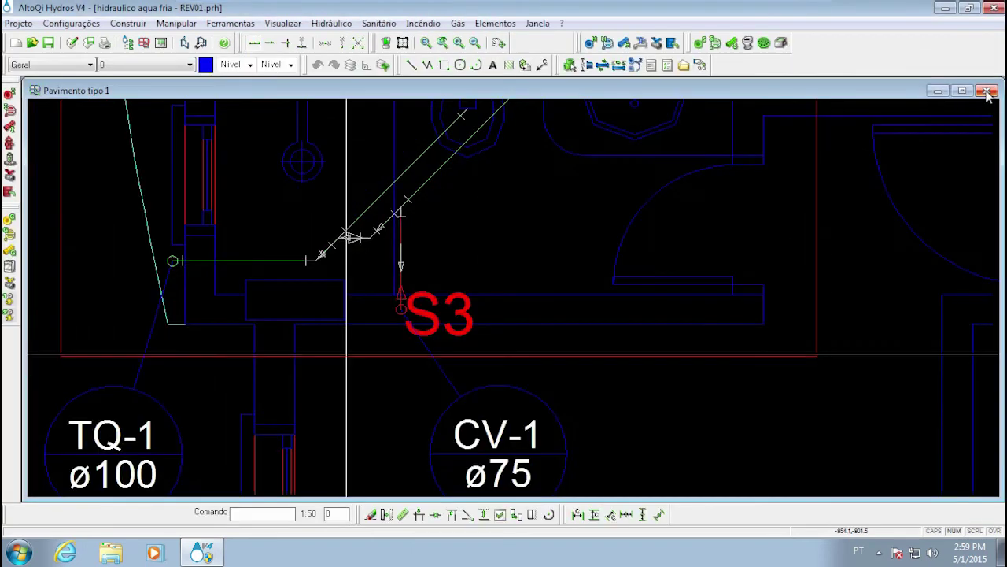
{"action": "left_click", "coordinate": [984, 90]}
{"action": "double_click", "coordinate": [73, 198]}
Open the pipe settings of the CV-1 ventilation column on tipo 2 and run the pipe dimensioning.
{"action": "scroll", "coordinate": [360, 348], "scroll_direction": "up", "scroll_amount": 5}
{"action": "scroll", "coordinate": [329, 369], "scroll_direction": "up", "scroll_amount": 2}
{"action": "left_click", "coordinate": [313, 326]}
{"action": "double_click", "coordinate": [315, 327]}
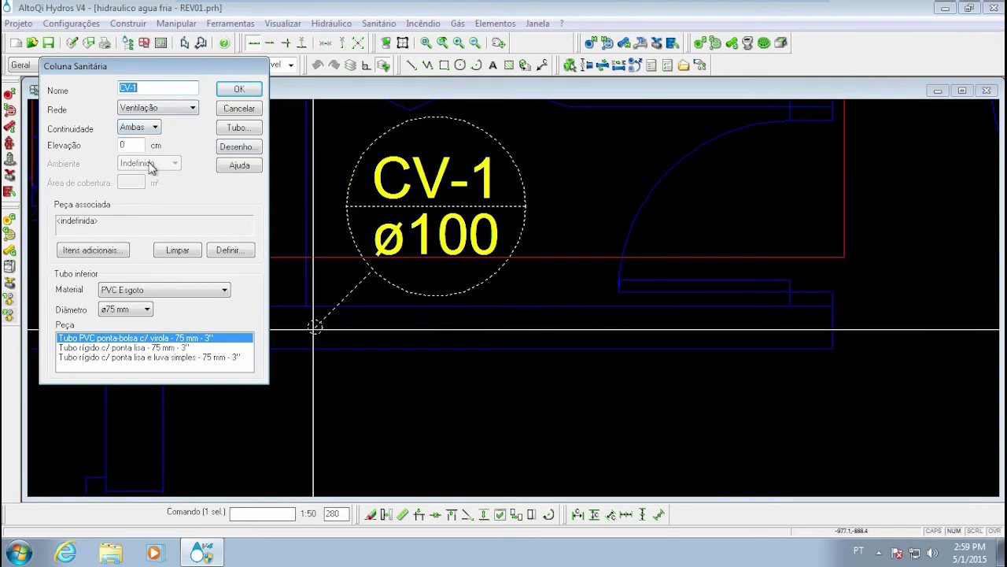
{"action": "left_click", "coordinate": [238, 129]}
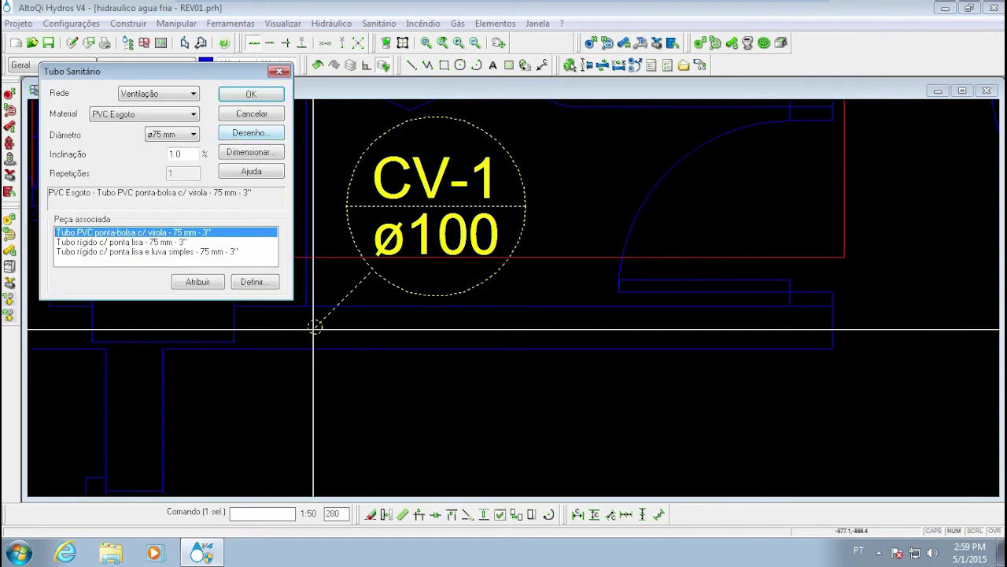
{"action": "left_click", "coordinate": [248, 152]}
Review the CV-1 sizing messages on contribution, pipe situation and commercial diameter, close the report and accept the pipe settings.
{"action": "left_click_drag", "start_coordinate": [330, 291], "coordinate": [328, 319]}
{"action": "left_click", "coordinate": [287, 300]}
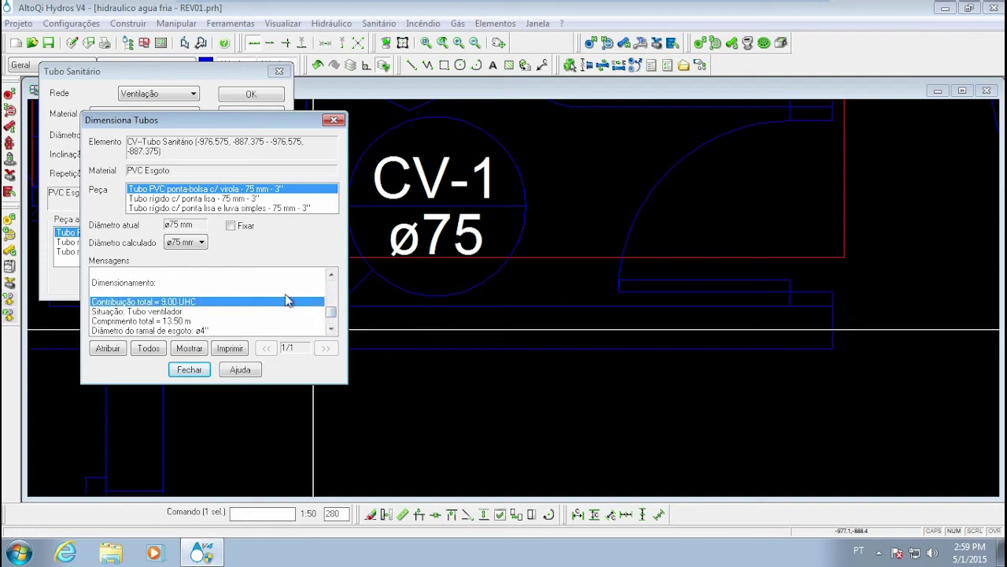
{"action": "left_click_drag", "start_coordinate": [330, 315], "coordinate": [330, 319]}
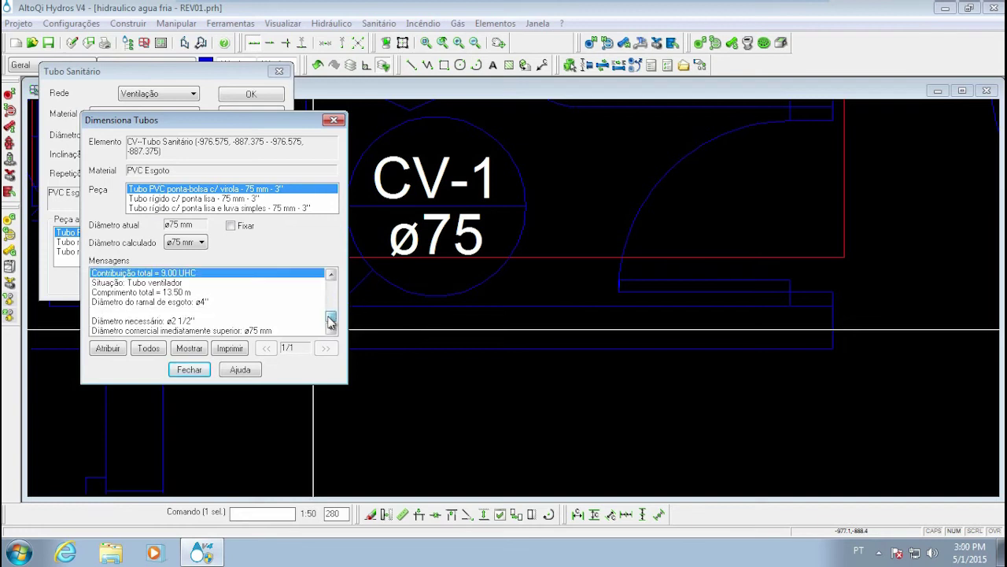
{"action": "left_click", "coordinate": [188, 283]}
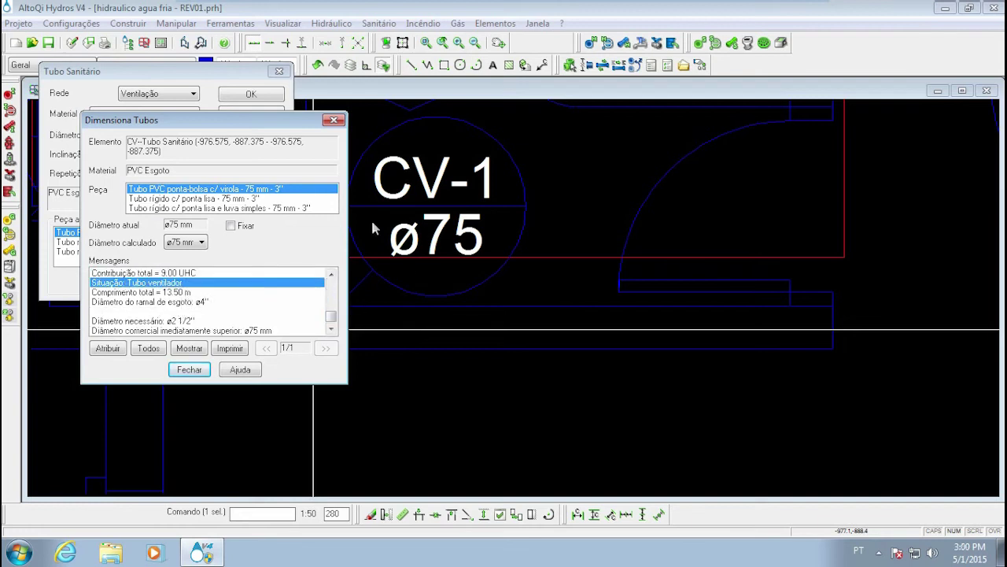
{"action": "left_click", "coordinate": [251, 322]}
{"action": "left_click", "coordinate": [259, 330]}
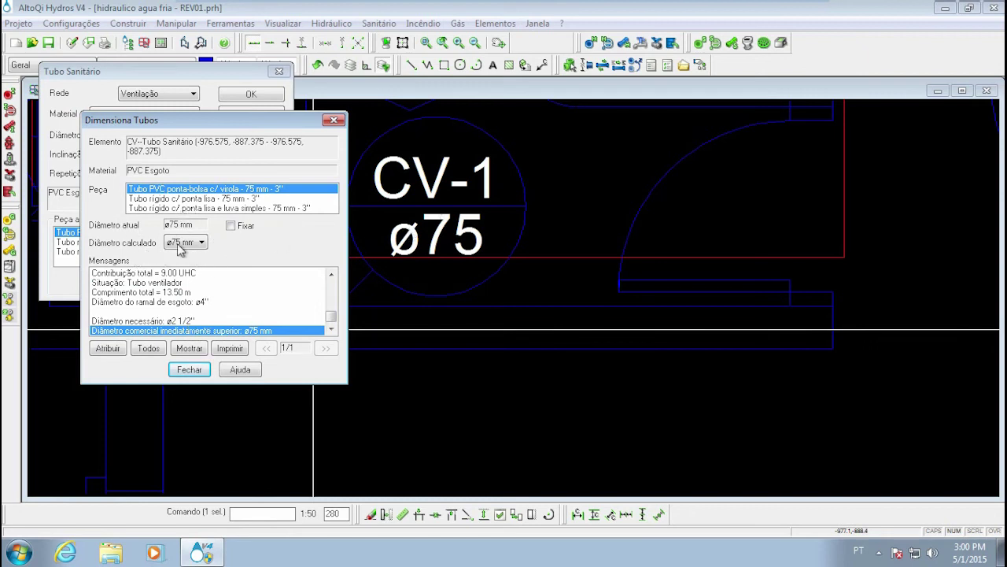
{"action": "left_click", "coordinate": [188, 369]}
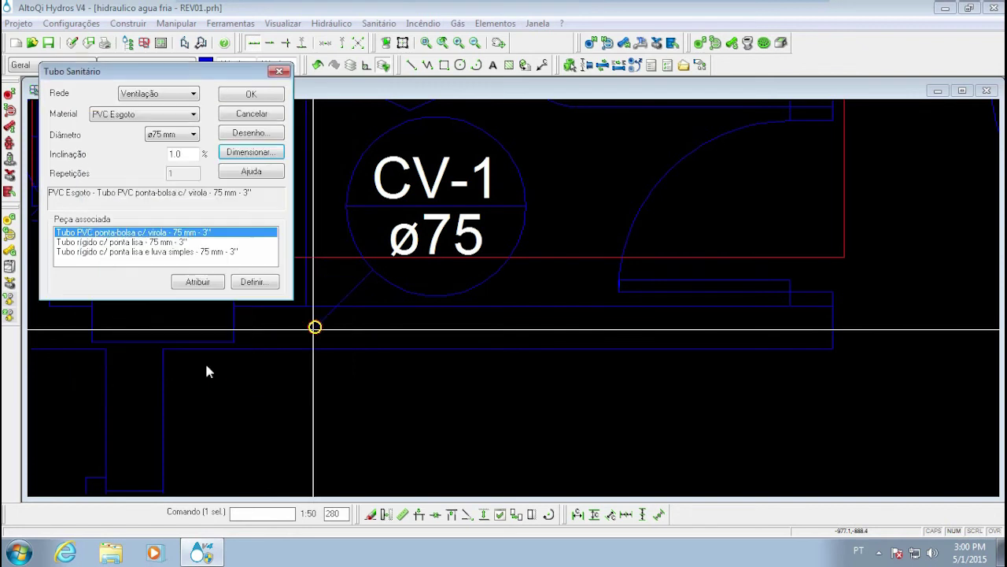
{"action": "left_click", "coordinate": [252, 95]}
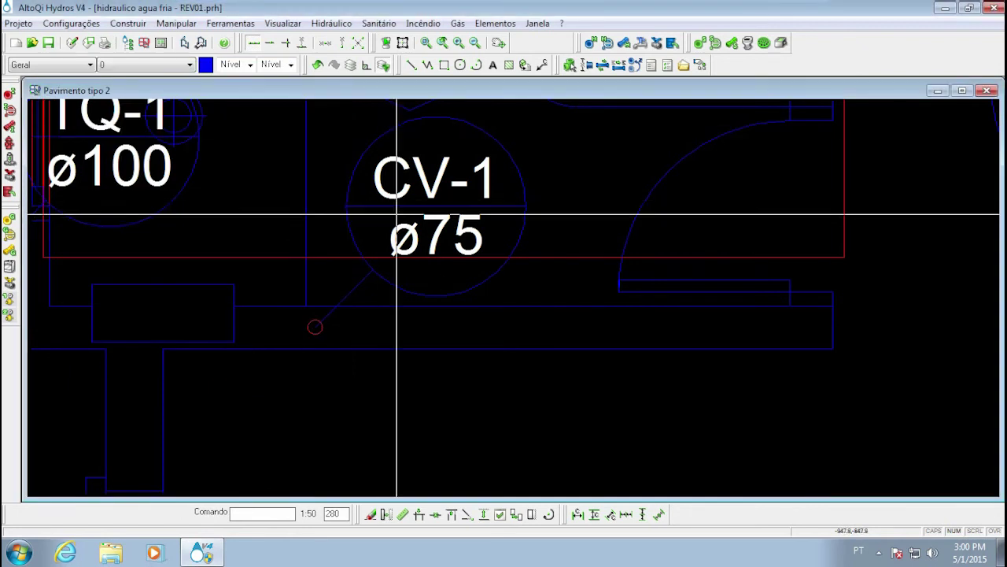
Examine the AP-1, TQ-1 and CV-1 columns on the tipo 2 plan, around the balcony and the H33 bathroom.
{"action": "middle_click_drag", "start_coordinate": [396, 213], "coordinate": [294, 333]}
{"action": "scroll", "coordinate": [294, 333], "scroll_direction": "down", "scroll_amount": 4}
{"action": "middle_click_drag", "start_coordinate": [400, 256], "coordinate": [409, 334]}
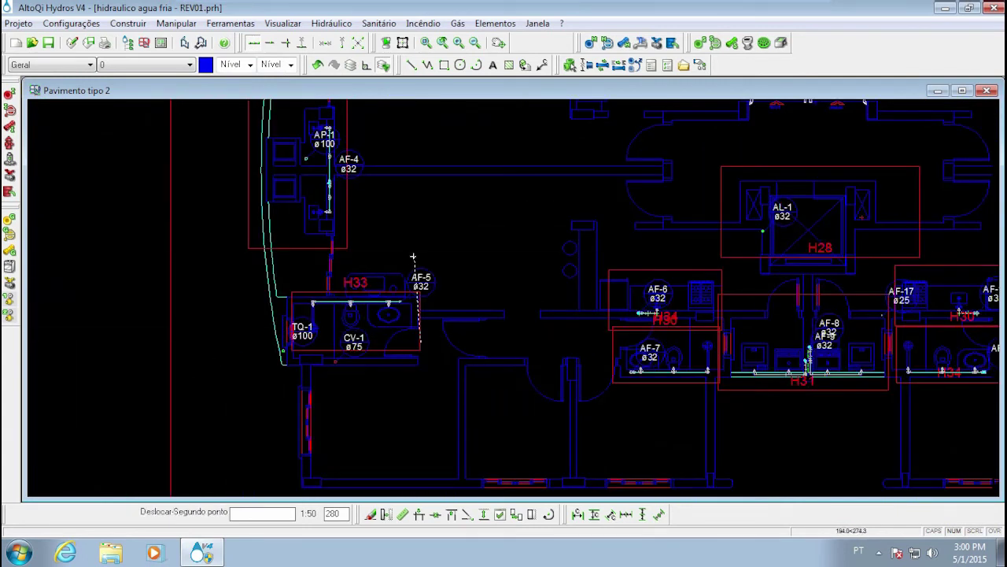
{"action": "middle_click_drag", "start_coordinate": [343, 147], "coordinate": [342, 234]}
{"action": "scroll", "coordinate": [343, 232], "scroll_direction": "up", "scroll_amount": 4}
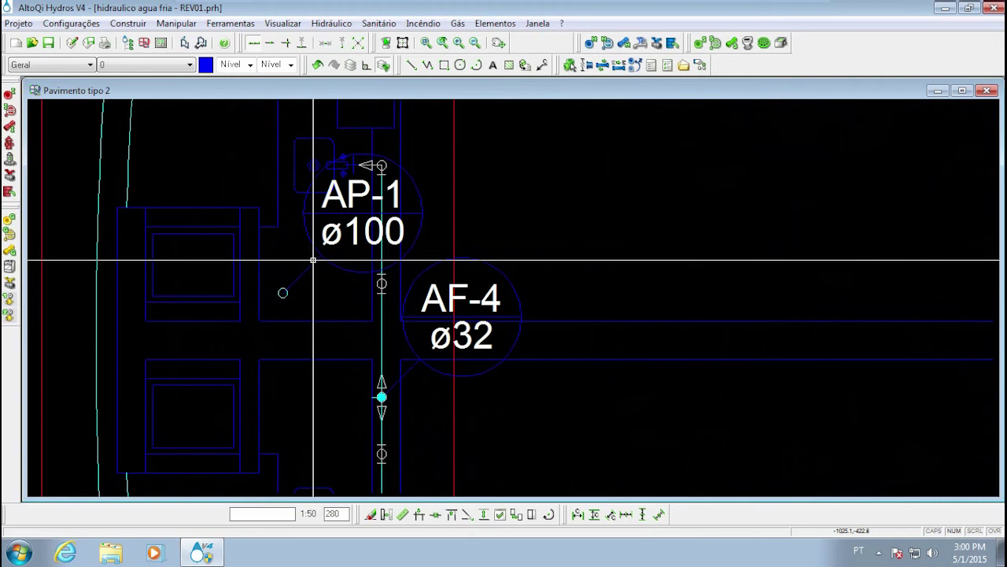
{"action": "middle_click_drag", "start_coordinate": [380, 240], "coordinate": [334, 164]}
{"action": "scroll", "coordinate": [334, 165], "scroll_direction": "down", "scroll_amount": 3}
{"action": "scroll", "coordinate": [315, 134], "scroll_direction": "down", "scroll_amount": 1}
{"action": "middle_click_drag", "start_coordinate": [355, 364], "coordinate": [378, 337]}
{"action": "scroll", "coordinate": [360, 333], "scroll_direction": "up", "scroll_amount": 3}
{"action": "scroll", "coordinate": [386, 336], "scroll_direction": "up", "scroll_amount": 3}
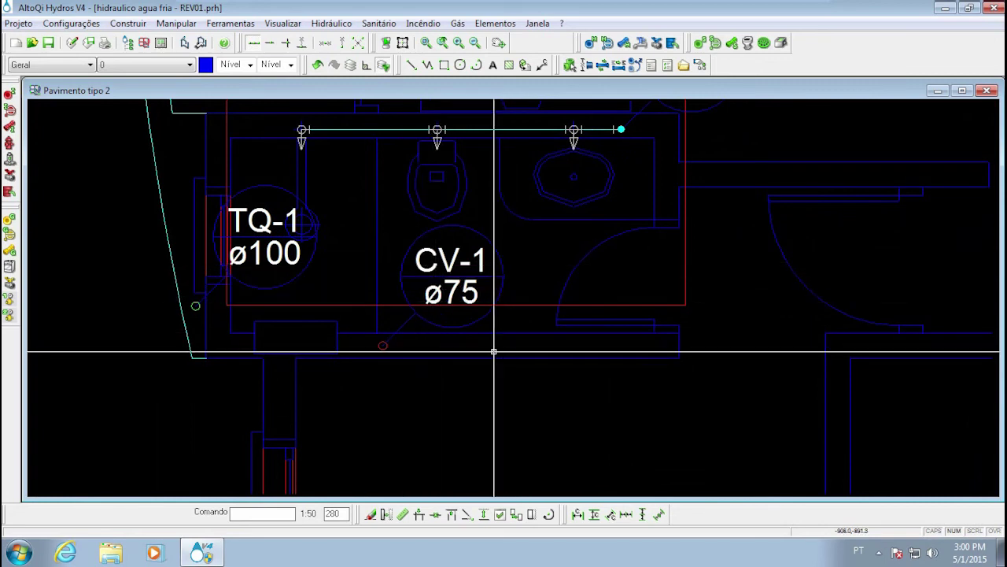
{"action": "scroll", "coordinate": [386, 345], "scroll_direction": "up", "scroll_amount": 2}
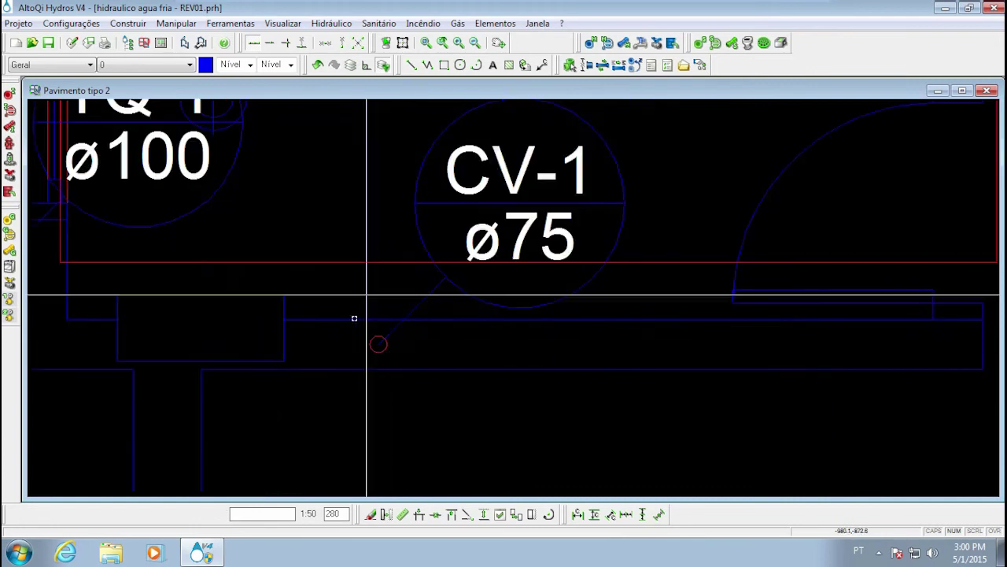
{"action": "scroll", "coordinate": [425, 276], "scroll_direction": "down", "scroll_amount": 2}
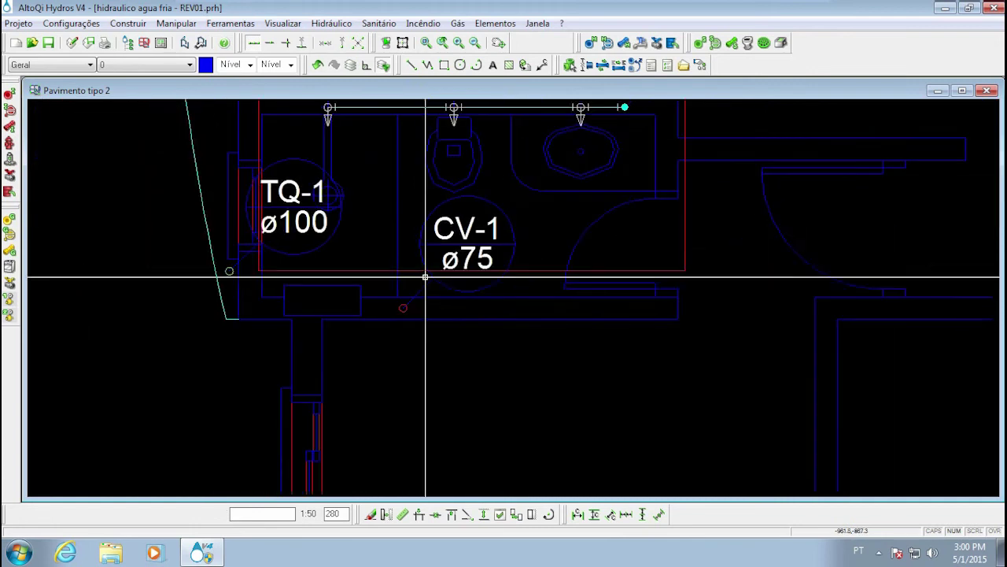
{"action": "middle_click_drag", "start_coordinate": [238, 254], "coordinate": [285, 284]}
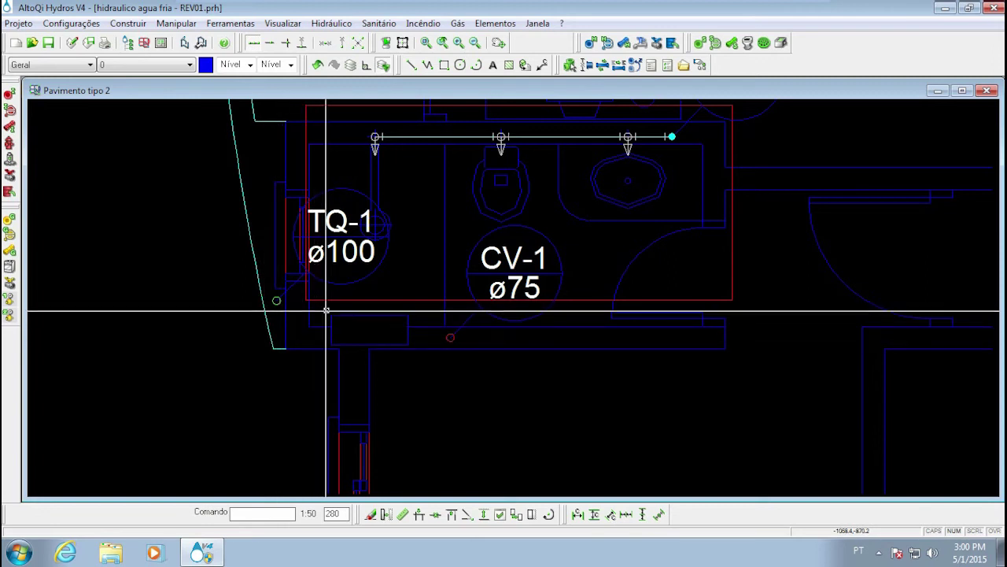
{"action": "mouse_move", "coordinate": [441, 290]}
{"action": "middle_mouse_down"}
{"action": "mouse_move", "coordinate": [417, 305]}
{"action": "mouse_move", "coordinate": [388, 353]}
{"action": "middle_mouse_up"}
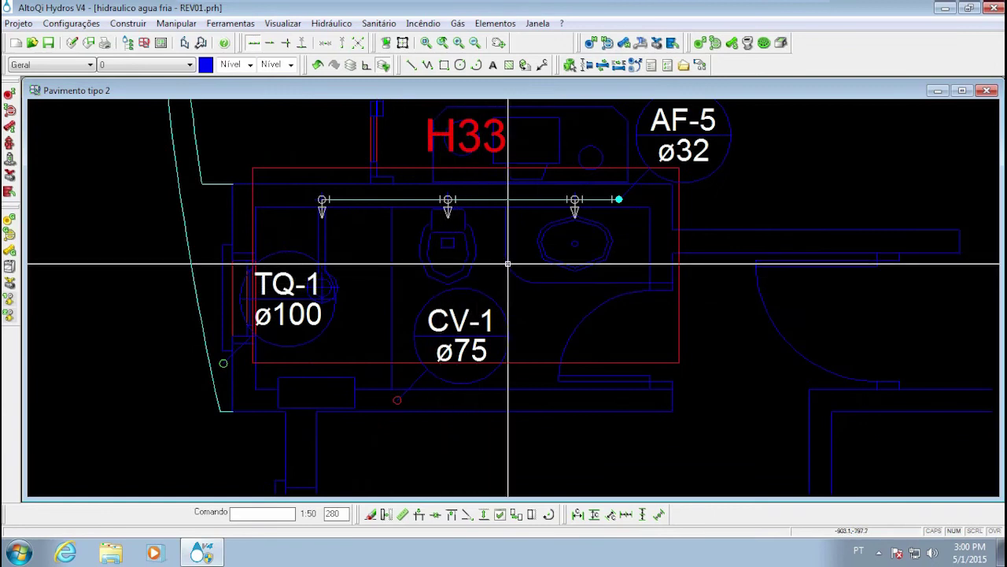
{"action": "scroll", "coordinate": [506, 315], "scroll_direction": "down", "scroll_amount": 5}
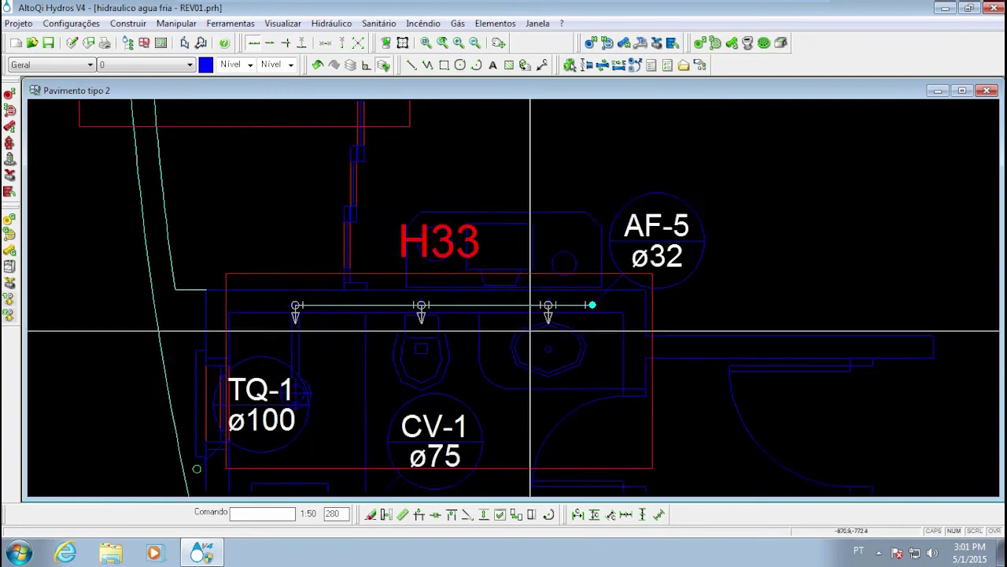
{"action": "scroll", "coordinate": [512, 339], "scroll_direction": "up", "scroll_amount": 3}
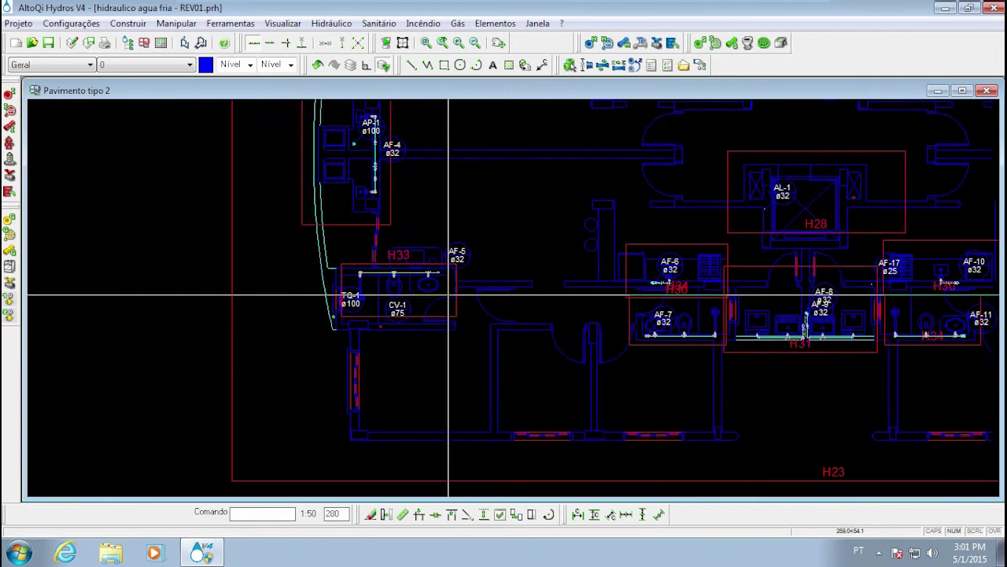
{"action": "scroll", "coordinate": [365, 318], "scroll_direction": "up", "scroll_amount": 3}
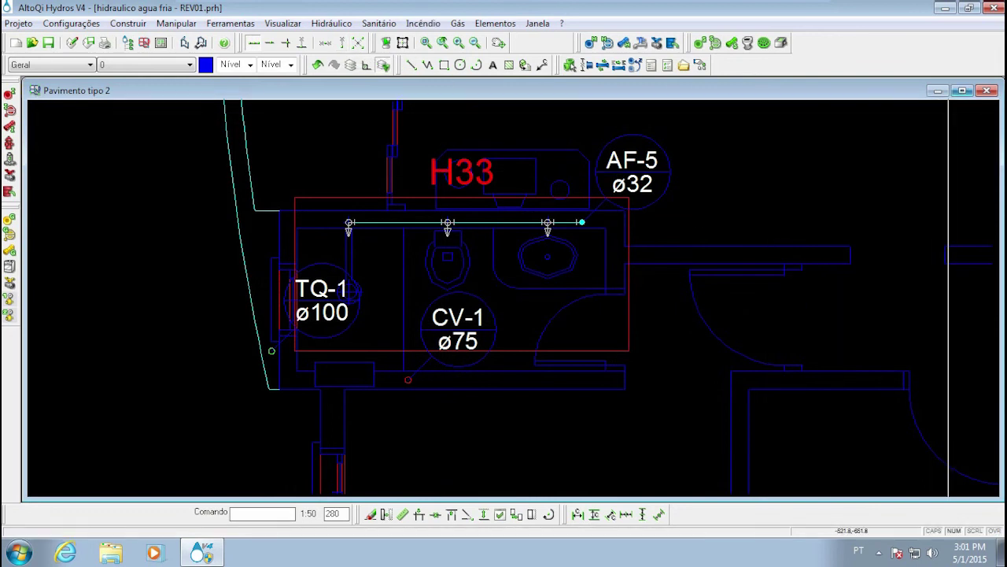
Reopen the tipo 2 drawing and create a 3D view with the camera in the room below the H33 bathroom, aimed toward TQ-1.
{"action": "left_click", "coordinate": [988, 91]}
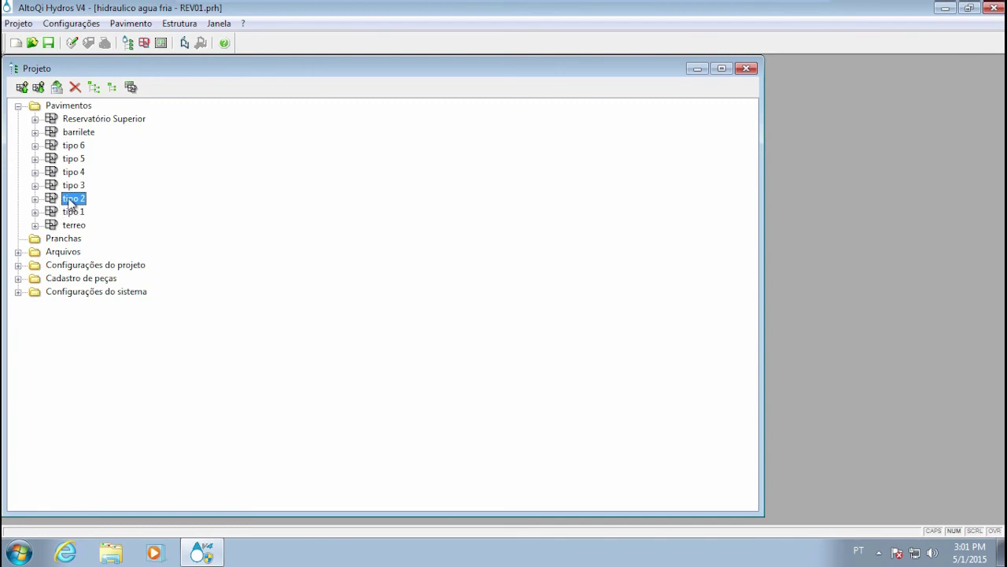
{"action": "double_click", "coordinate": [71, 201]}
{"action": "scroll", "coordinate": [378, 329], "scroll_direction": "up", "scroll_amount": 5}
{"action": "scroll", "coordinate": [388, 325], "scroll_direction": "up", "scroll_amount": 1}
{"action": "middle_click_drag", "start_coordinate": [407, 303], "coordinate": [407, 294]}
{"action": "scroll", "coordinate": [418, 330], "scroll_direction": "down", "scroll_amount": 1}
{"action": "mouse_move", "coordinate": [476, 362]}
{"action": "middle_mouse_down"}
{"action": "mouse_move", "coordinate": [398, 218]}
{"action": "mouse_move", "coordinate": [400, 242]}
{"action": "middle_mouse_up"}
{"action": "scroll", "coordinate": [394, 222], "scroll_direction": "down", "scroll_amount": 1}
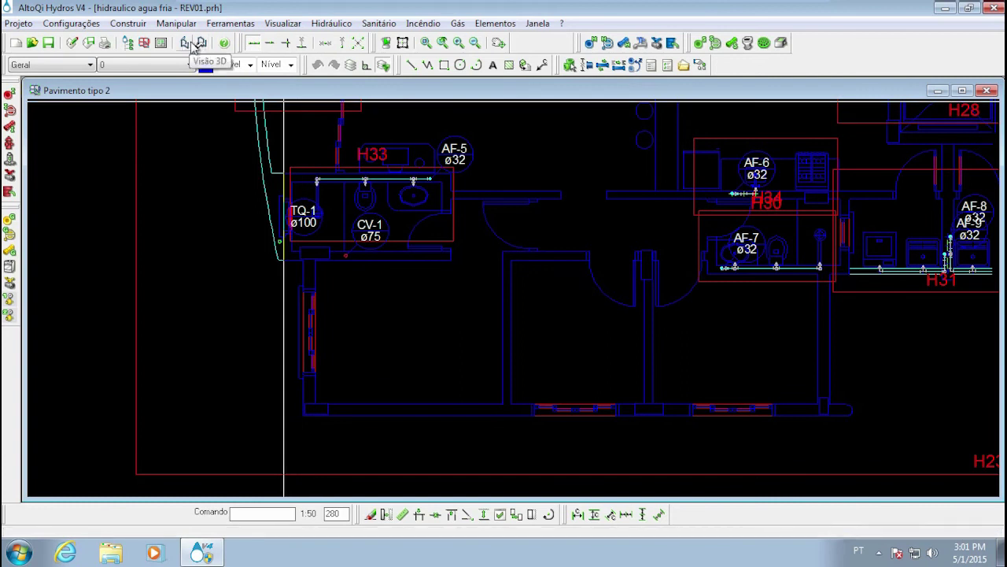
{"action": "left_click", "coordinate": [195, 44]}
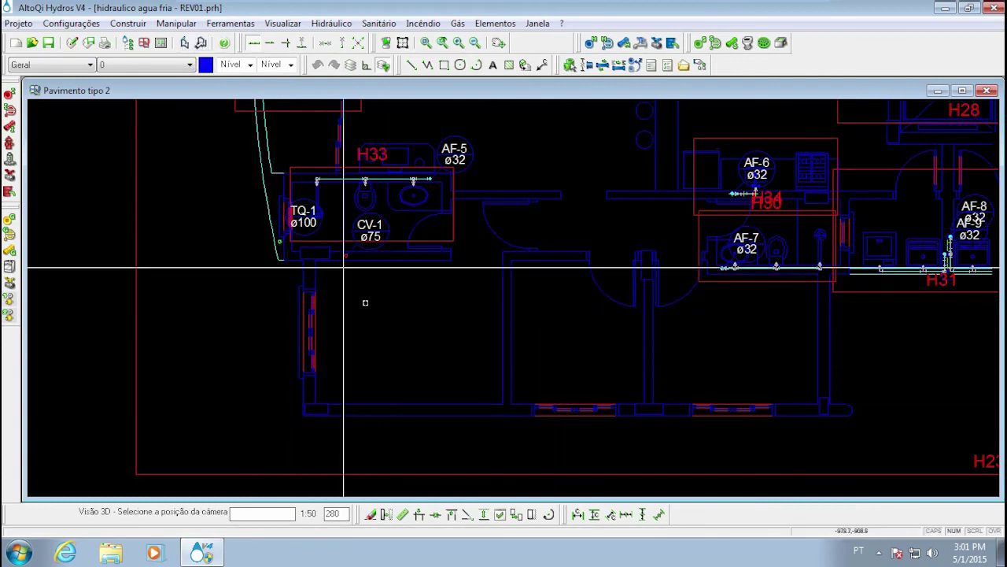
{"action": "left_click", "coordinate": [376, 378]}
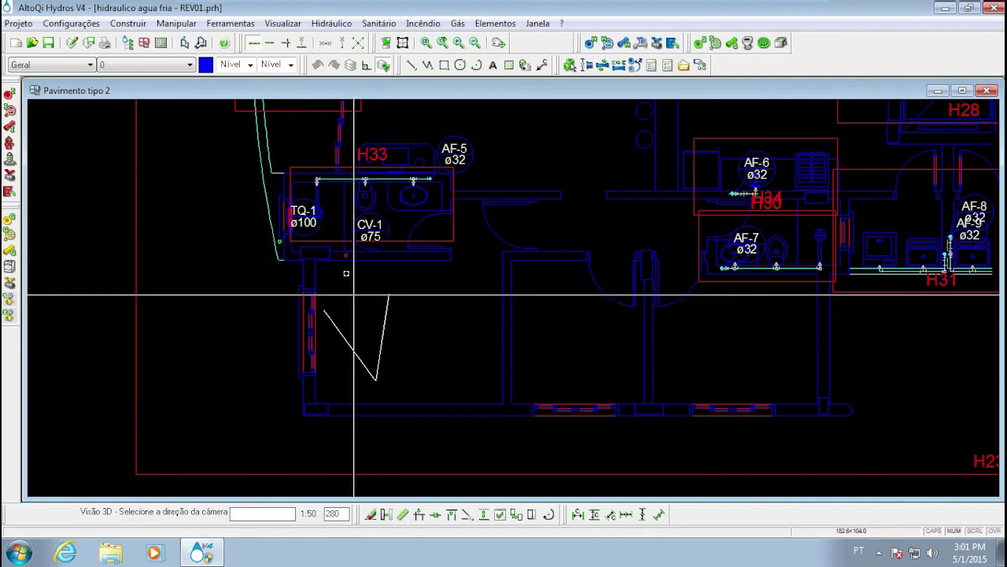
{"action": "left_click", "coordinate": [304, 166]}
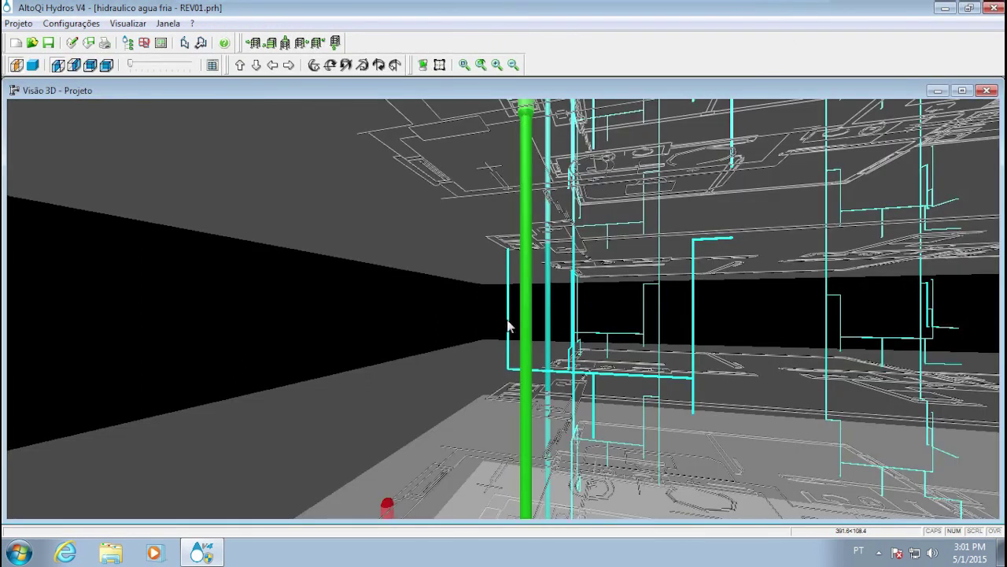
Inspect the TQ-1 and CV-1 columns in the 3D view, checking their tubes, branch connections and continuity down to the terreo floor.
{"action": "scroll", "coordinate": [572, 307], "scroll_direction": "down", "scroll_amount": 5}
{"action": "middle_click_drag", "start_coordinate": [554, 296], "coordinate": [467, 323]}
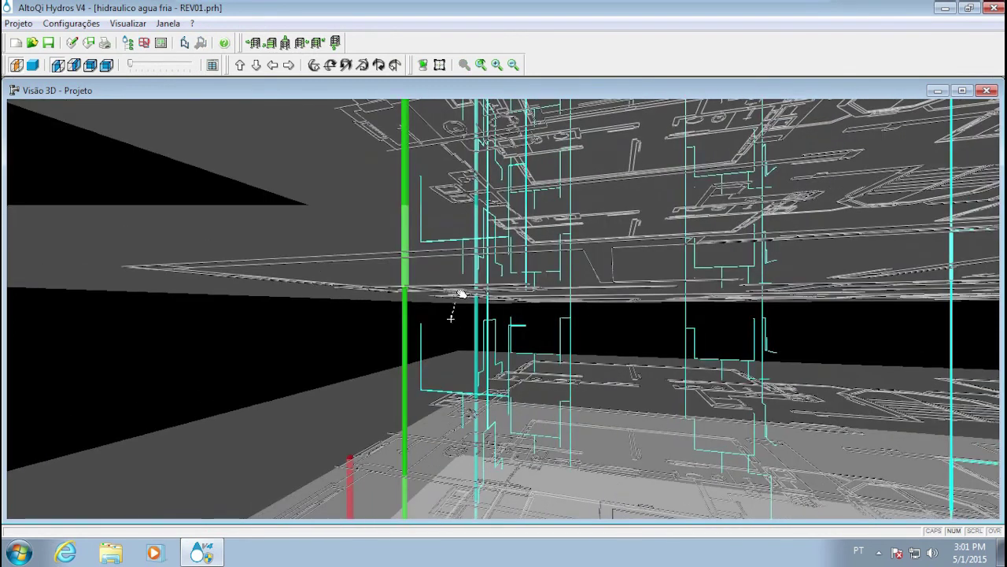
{"action": "scroll", "coordinate": [461, 294], "scroll_direction": "up", "scroll_amount": 4}
{"action": "middle_click_drag", "start_coordinate": [462, 294], "coordinate": [452, 338]}
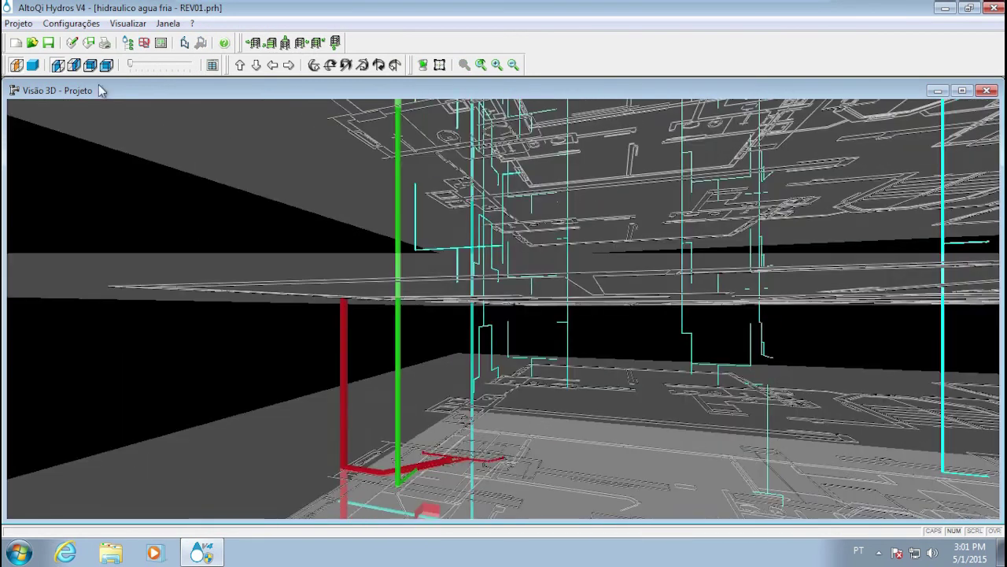
{"action": "mouse_move", "coordinate": [396, 366]}
{"action": "middle_mouse_down"}
{"action": "mouse_move", "coordinate": [406, 229]}
{"action": "mouse_move", "coordinate": [412, 370]}
{"action": "middle_mouse_up"}
{"action": "key", "text": "Up"}
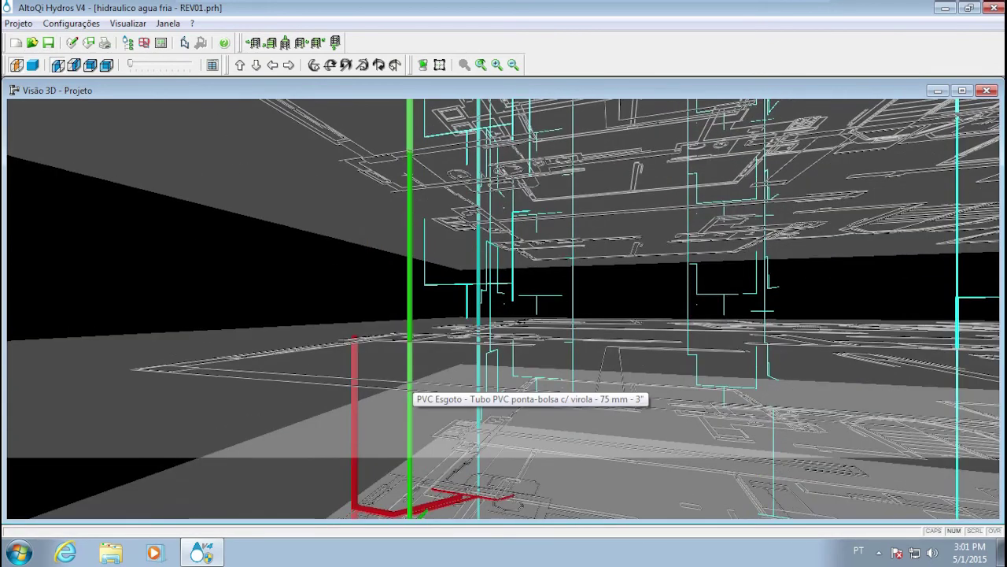
{"action": "middle_click_drag", "start_coordinate": [429, 432], "coordinate": [438, 288]}
{"action": "scroll", "coordinate": [385, 364], "scroll_direction": "up", "scroll_amount": 2}
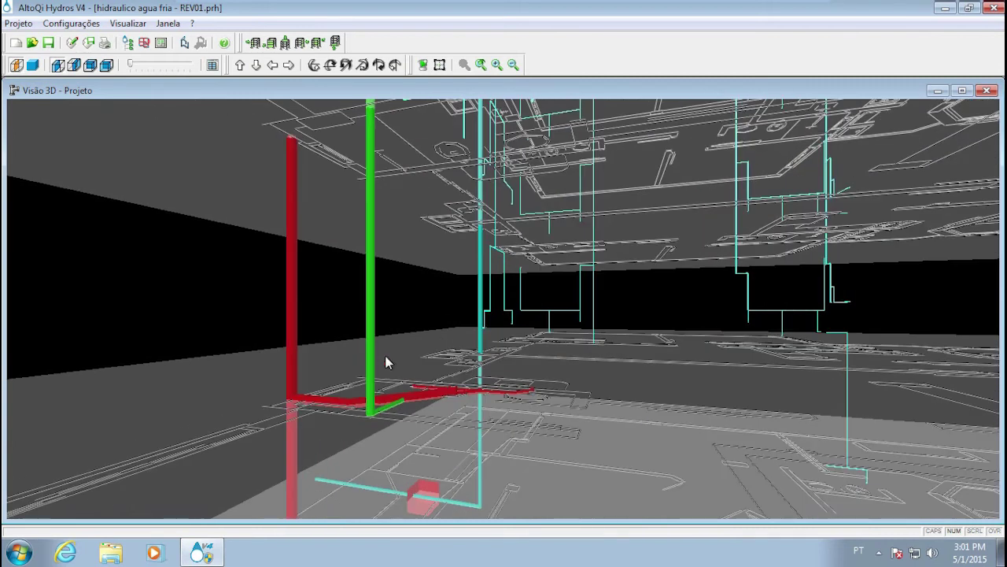
{"action": "middle_click_drag", "start_coordinate": [294, 158], "coordinate": [351, 189]}
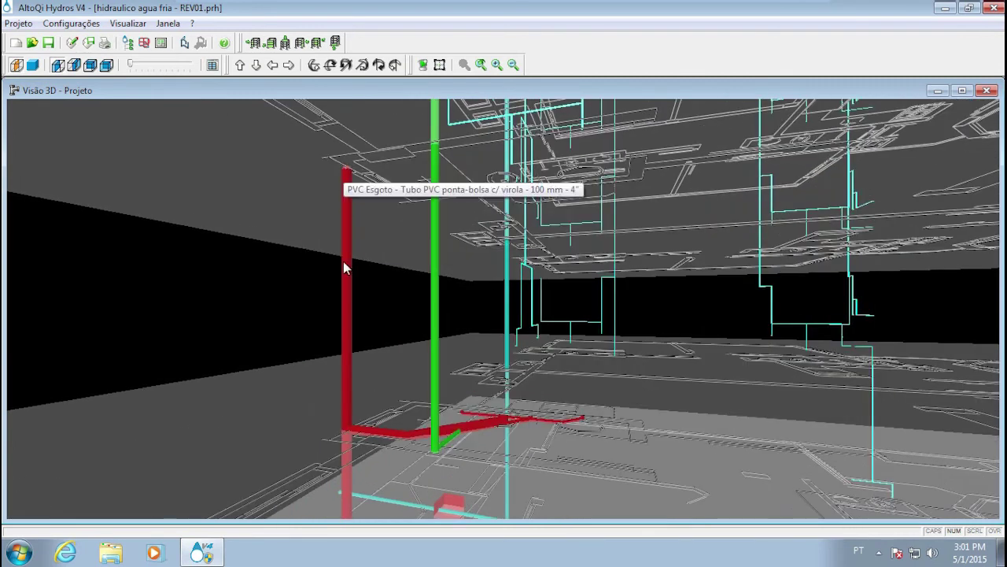
{"action": "middle_click_drag", "start_coordinate": [333, 456], "coordinate": [363, 326]}
{"action": "scroll", "coordinate": [363, 326], "scroll_direction": "down", "scroll_amount": 3}
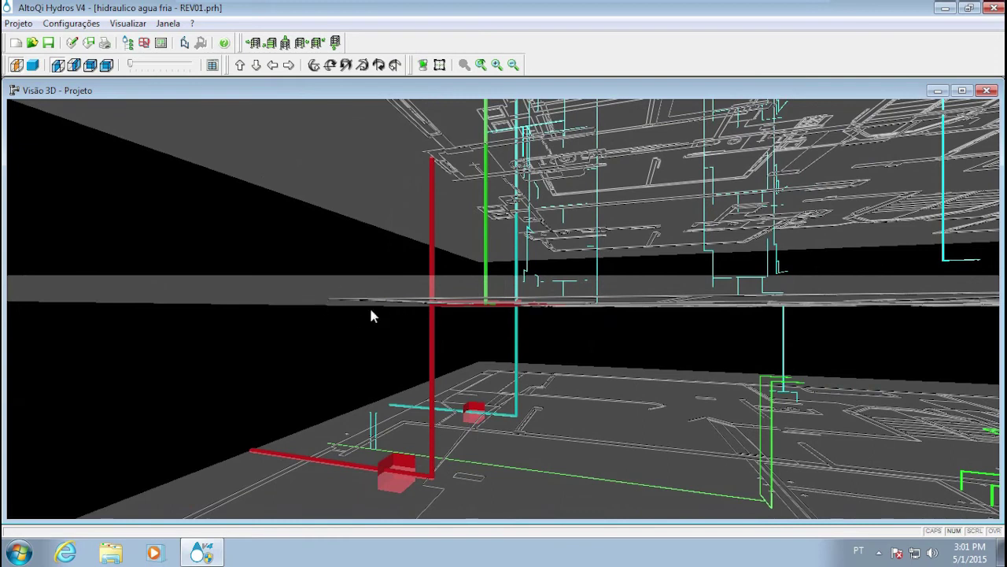
Check the tube types and diameters of the green ventilation column and its branch across the floors in the 3D view.
{"action": "middle_click_drag", "start_coordinate": [447, 351], "coordinate": [405, 425]}
{"action": "scroll", "coordinate": [457, 391], "scroll_direction": "up", "scroll_amount": 2}
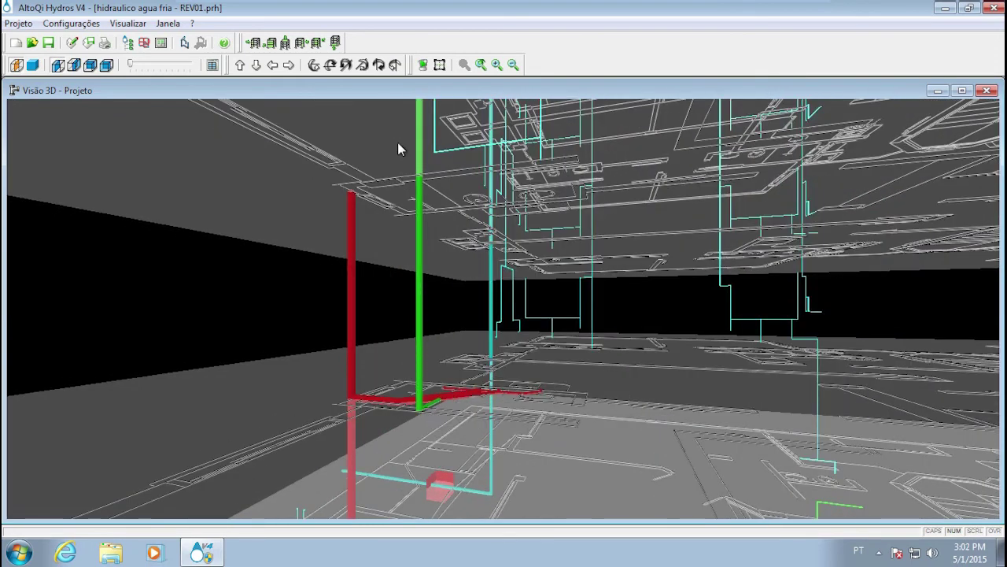
{"action": "scroll", "coordinate": [417, 418], "scroll_direction": "up", "scroll_amount": 2}
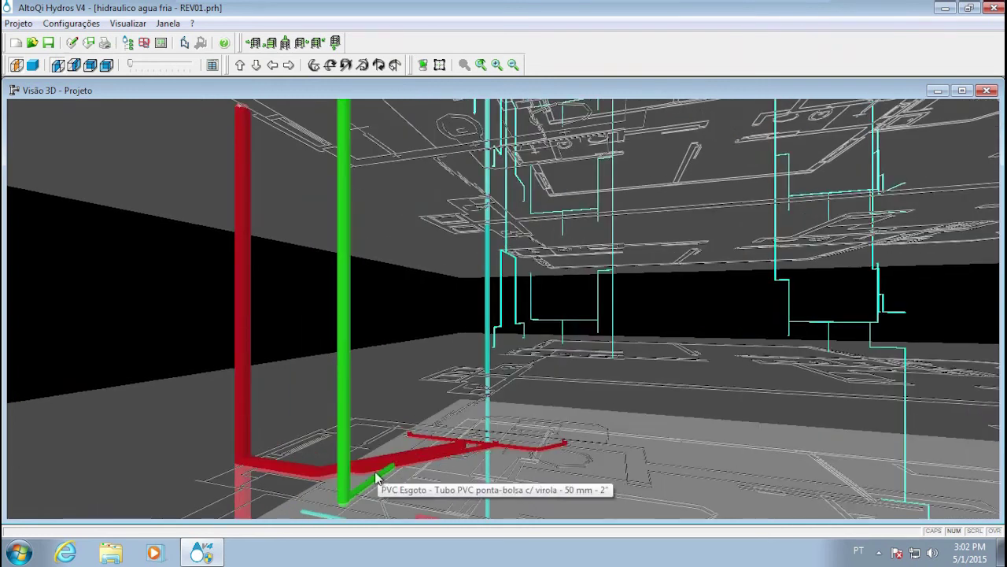
{"action": "scroll", "coordinate": [411, 457], "scroll_direction": "down", "scroll_amount": 1}
{"action": "scroll", "coordinate": [413, 439], "scroll_direction": "up", "scroll_amount": 1}
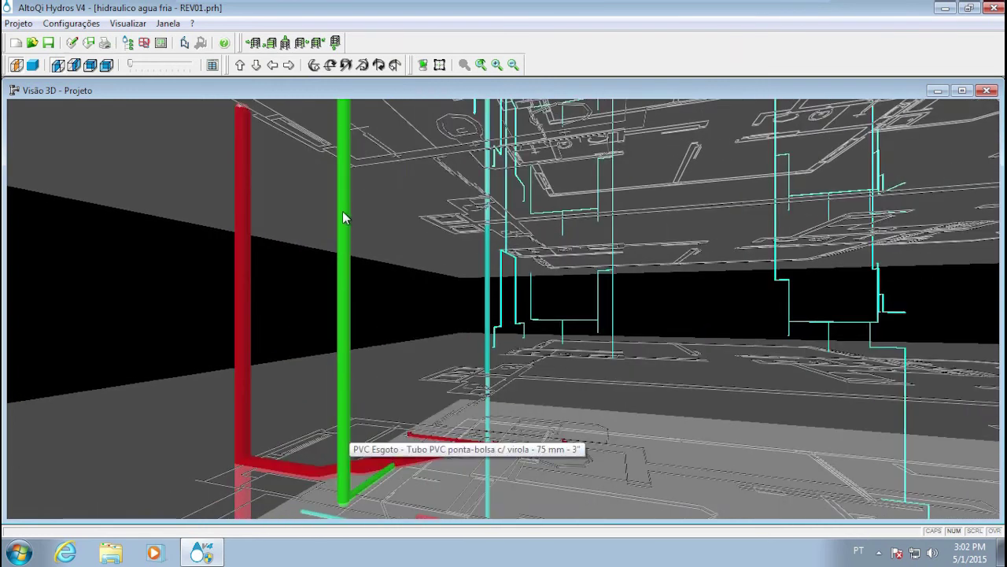
{"action": "scroll", "coordinate": [348, 224], "scroll_direction": "down", "scroll_amount": 2}
{"action": "scroll", "coordinate": [376, 229], "scroll_direction": "up", "scroll_amount": 2}
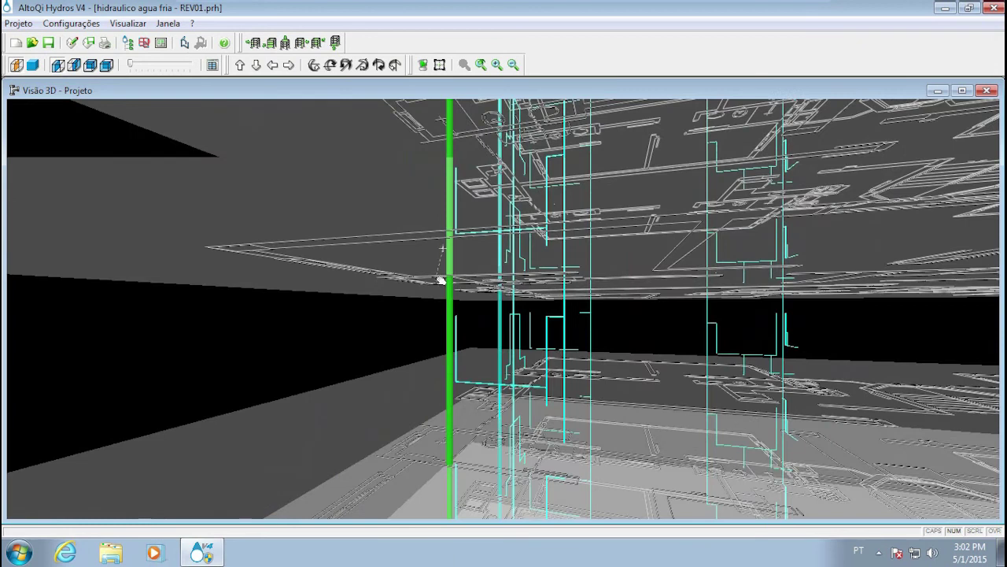
{"action": "scroll", "coordinate": [440, 281], "scroll_direction": "down", "scroll_amount": 2}
{"action": "mouse_move", "coordinate": [420, 383]}
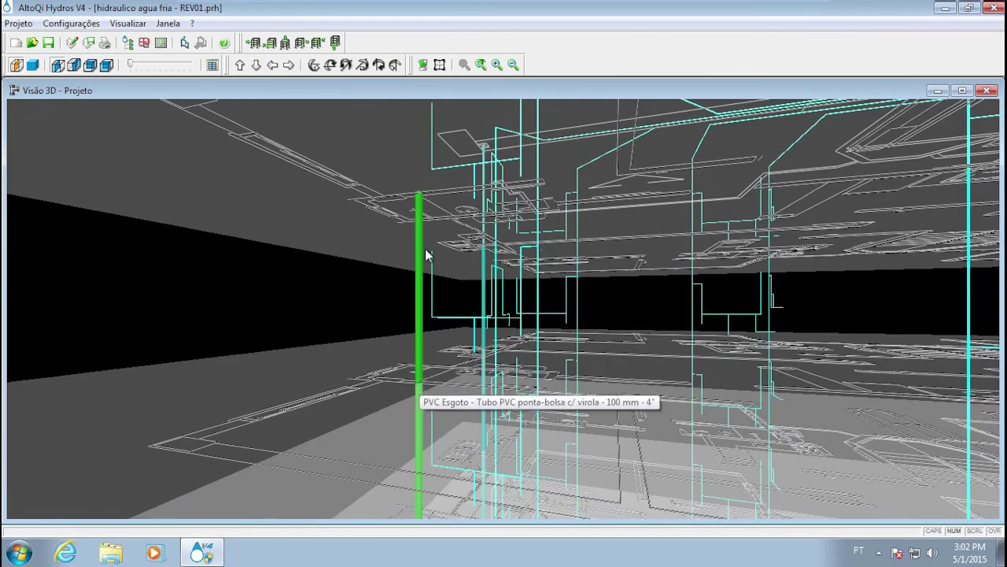
Trace the green and red columns between their upper ends and the terreo boxes in 3D, selecting the red column's lowest tube.
{"action": "left_click_drag", "start_coordinate": [423, 279], "coordinate": [424, 315]}
{"action": "left_click_drag", "start_coordinate": [414, 277], "coordinate": [415, 360]}
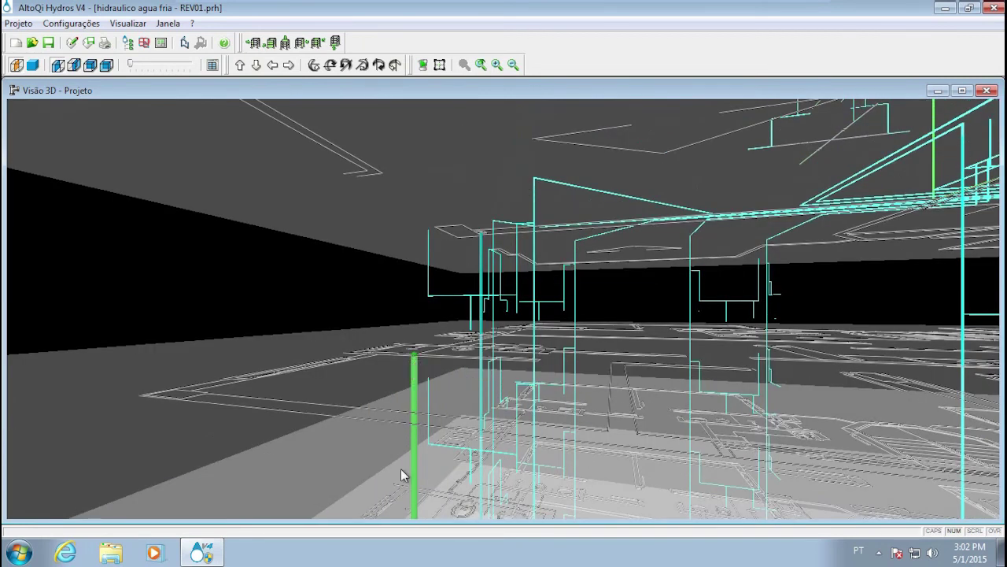
{"action": "left_click_drag", "start_coordinate": [401, 467], "coordinate": [404, 213]}
{"action": "left_click_drag", "start_coordinate": [404, 441], "coordinate": [425, 228]}
{"action": "left_click_drag", "start_coordinate": [425, 457], "coordinate": [387, 225]}
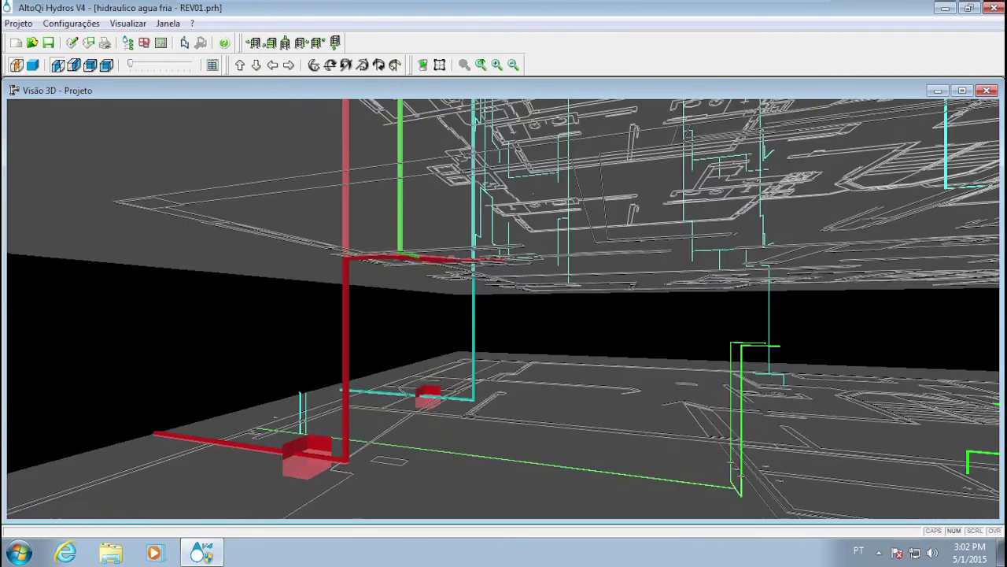
{"action": "left_click_drag", "start_coordinate": [417, 260], "coordinate": [424, 358]}
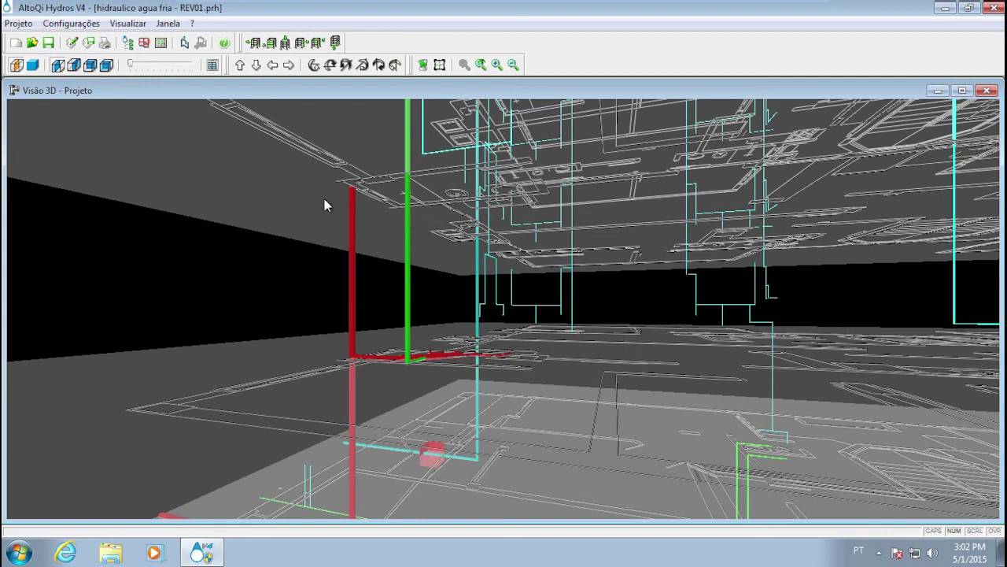
{"action": "left_click_drag", "start_coordinate": [349, 203], "coordinate": [357, 315]}
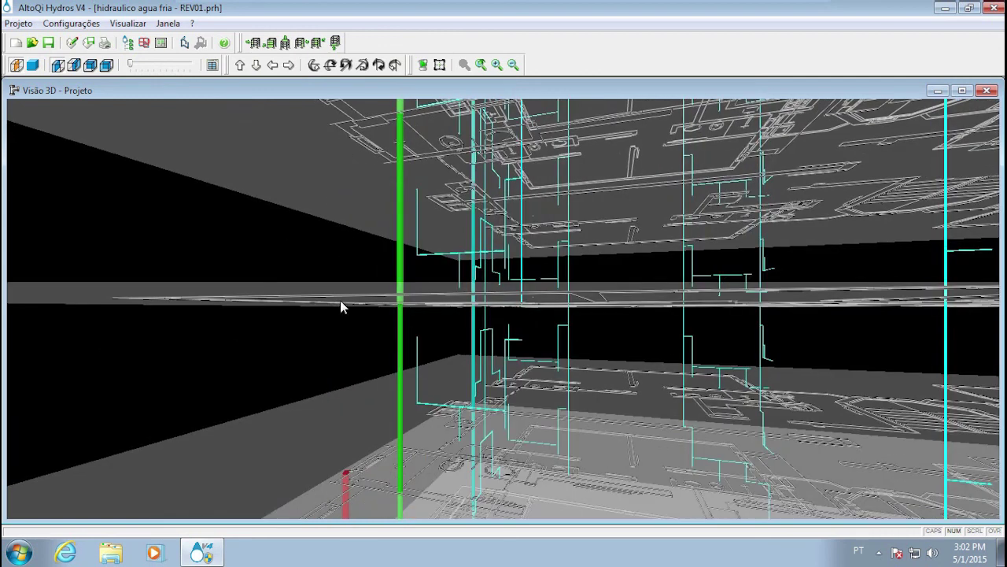
{"action": "left_click_drag", "start_coordinate": [349, 336], "coordinate": [347, 301]}
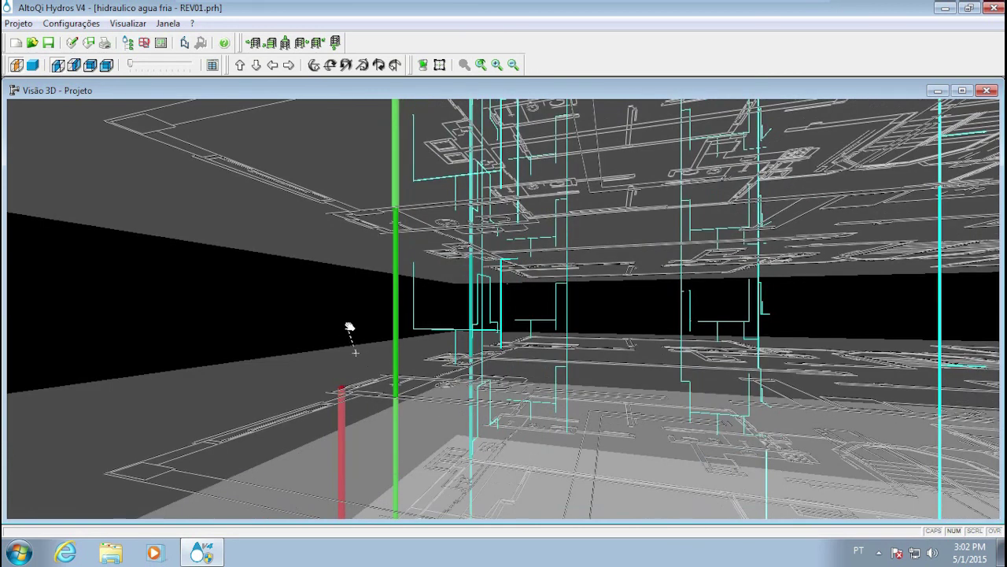
{"action": "middle_click_drag", "start_coordinate": [349, 327], "coordinate": [346, 285]}
{"action": "middle_click_drag", "start_coordinate": [347, 347], "coordinate": [349, 309]}
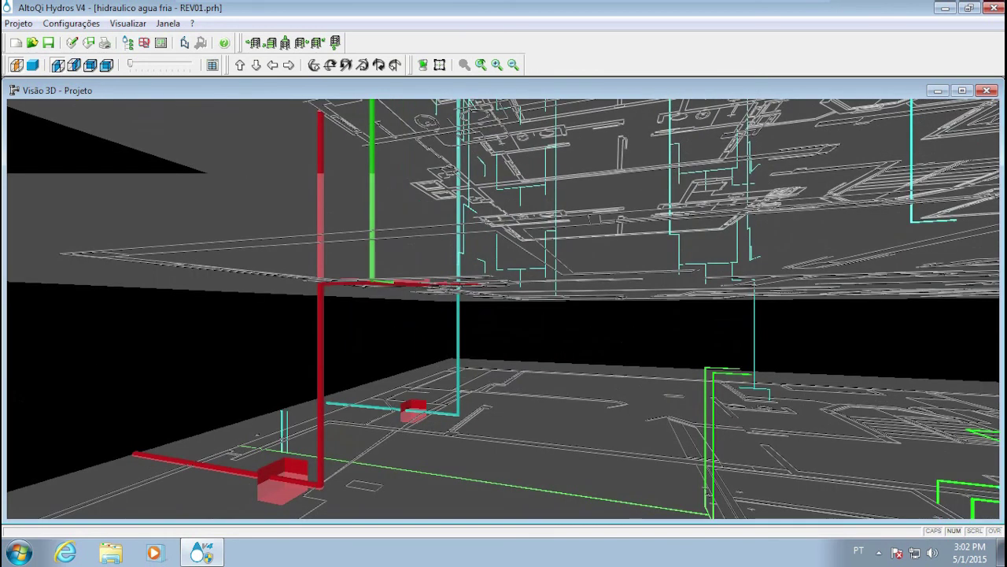
{"action": "left_click", "coordinate": [321, 392]}
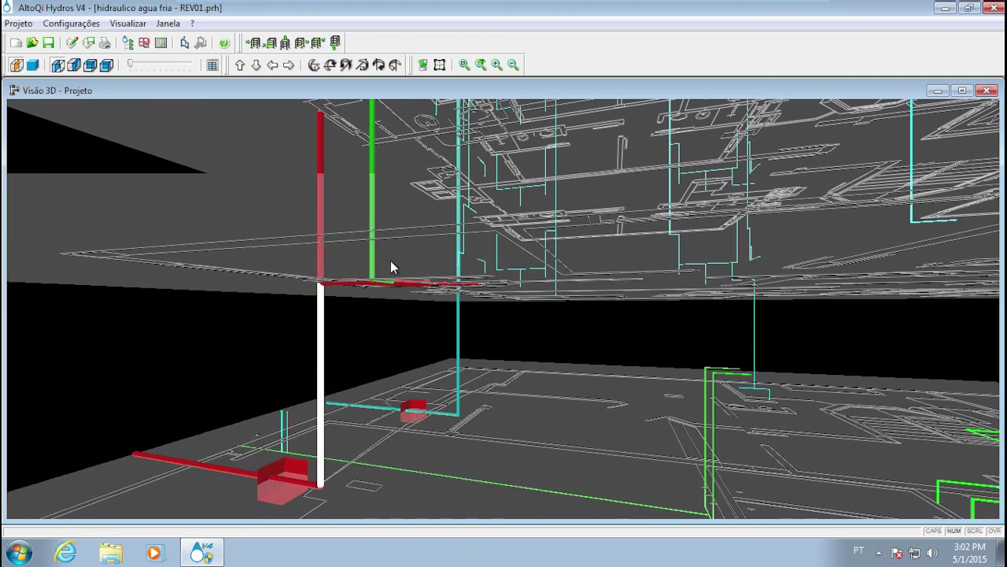
Close the 3D view and examine the H33 bathroom with TQ-1 and CV-1 on the tipo 2 plan.
{"action": "left_click", "coordinate": [987, 91]}
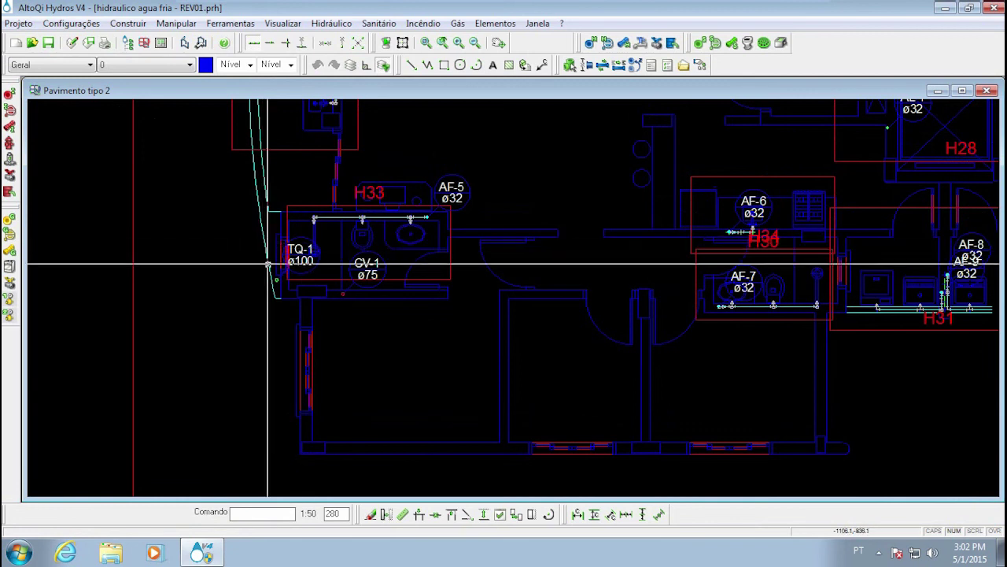
{"action": "scroll", "coordinate": [268, 265], "scroll_direction": "up", "scroll_amount": 2}
{"action": "middle_click_drag", "start_coordinate": [470, 276], "coordinate": [416, 318]}
{"action": "middle_click_drag", "start_coordinate": [562, 317], "coordinate": [467, 348]}
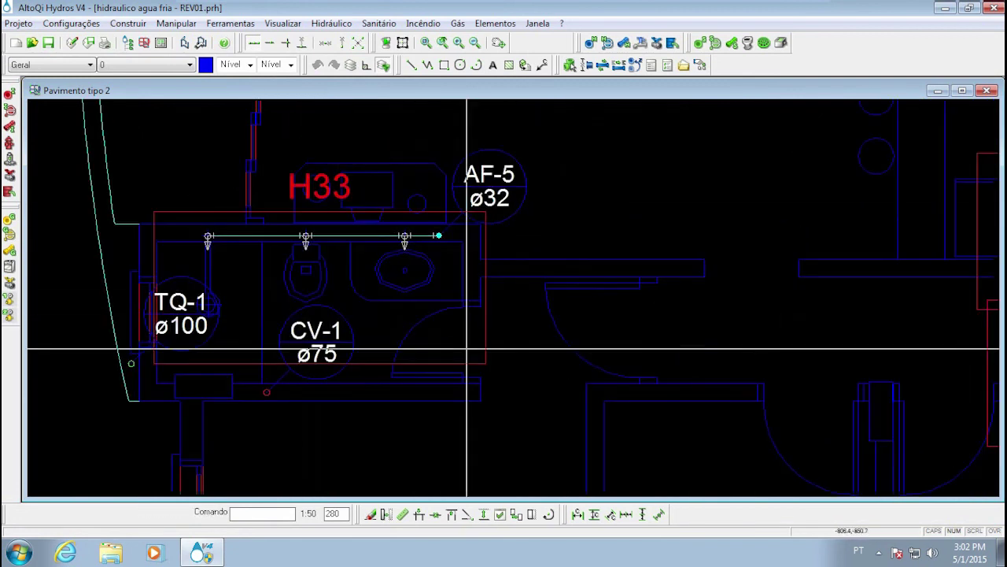
{"action": "middle_click_drag", "start_coordinate": [463, 280], "coordinate": [394, 298]}
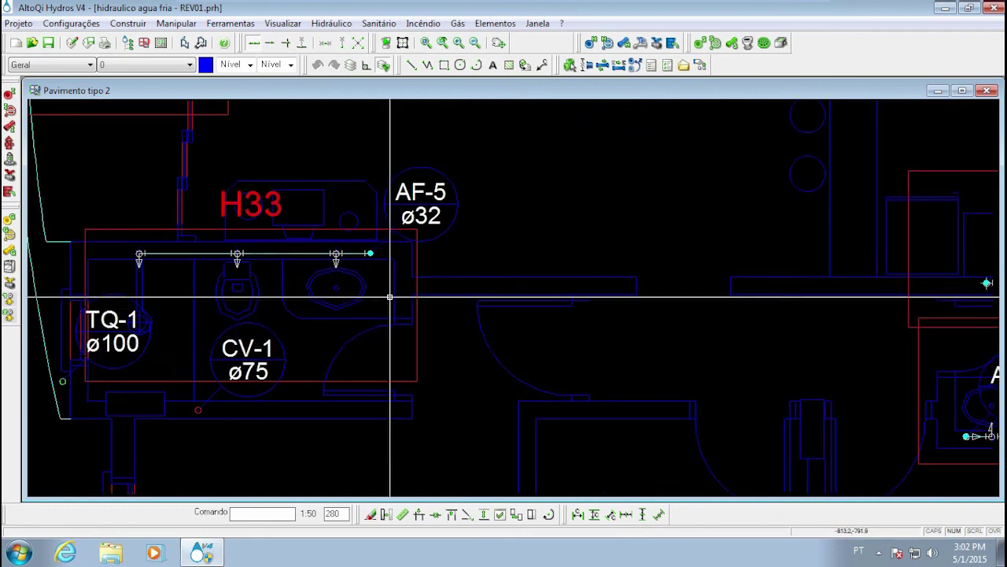